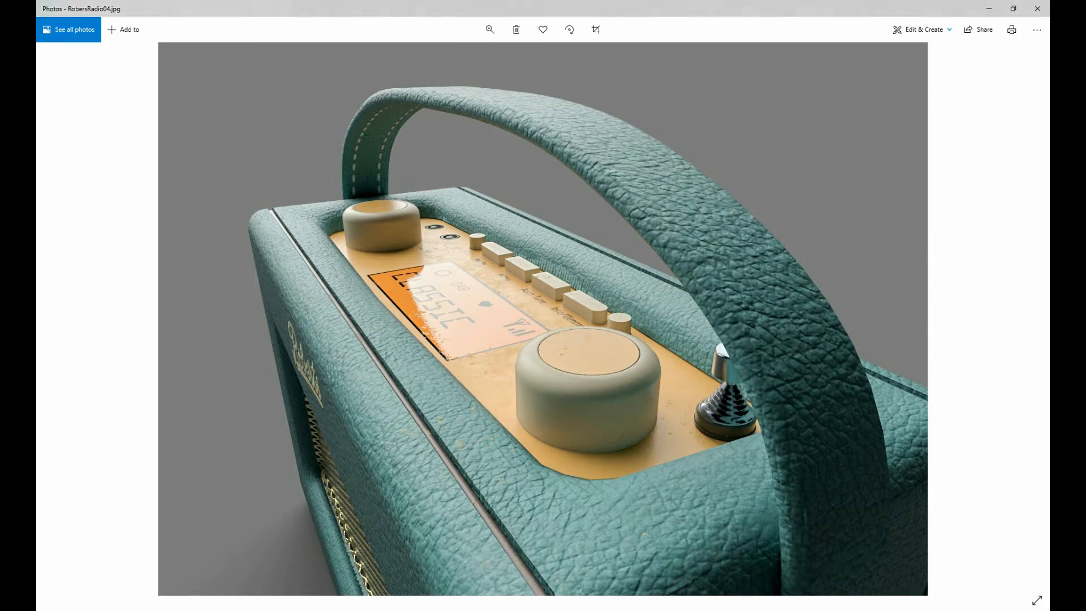
# Switch to Substance Painter and show the Normal mesh map on the top of the radio.
pyautogui.moveTo(0, 108); pyautogui.dragTo(535, 1)
pyautogui.keyDown('alt'); pyautogui.moveTo(418, 183); pyautogui.dragTo(375, 187); pyautogui.keyUp('alt')
pyautogui.scroll(6, 376, 187)
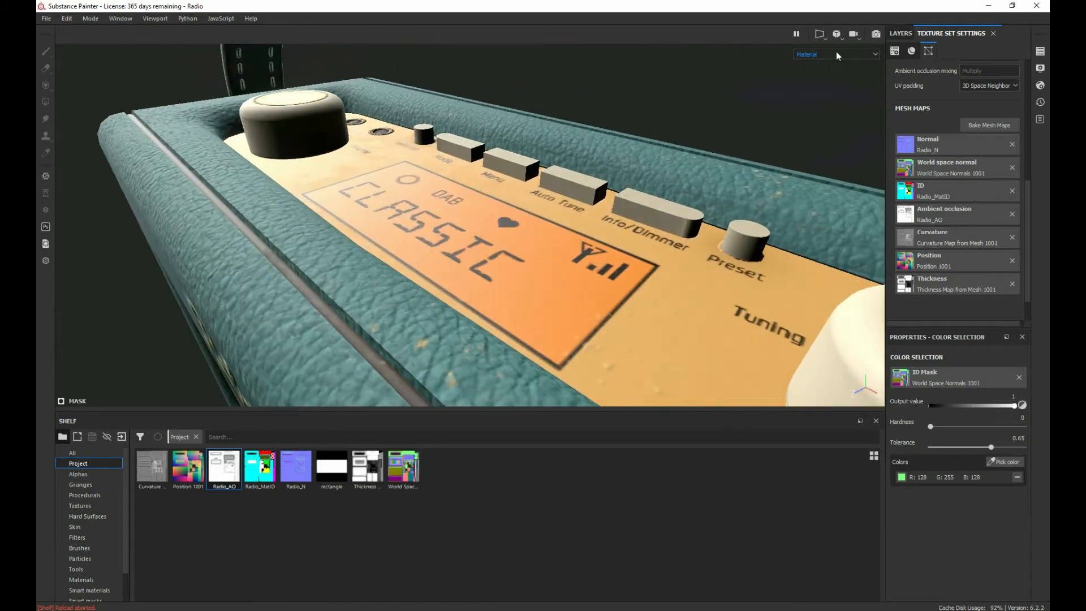
pyautogui.click(835, 54)
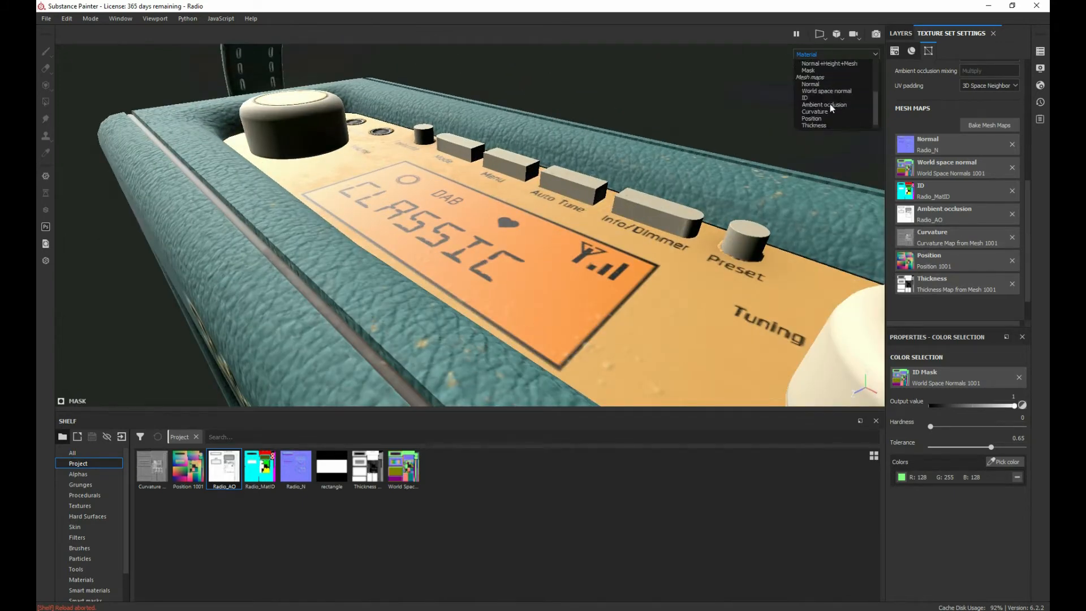
pyautogui.click(813, 83)
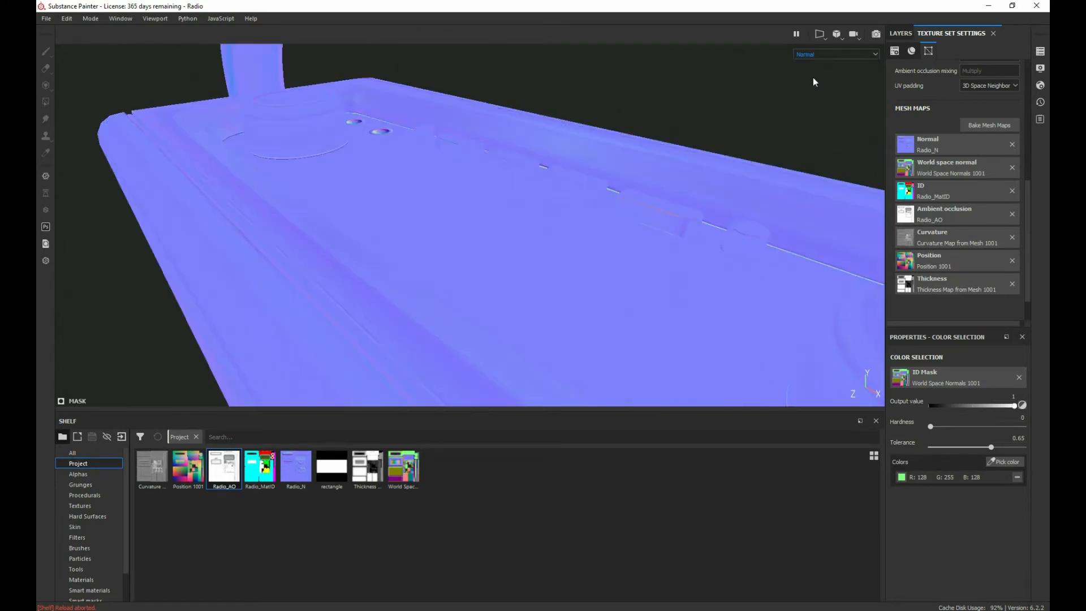
# Preview the Ambient occlusion and Curvature mesh maps on the radio, checking the edges around the buttons.
pyautogui.click(812, 56)
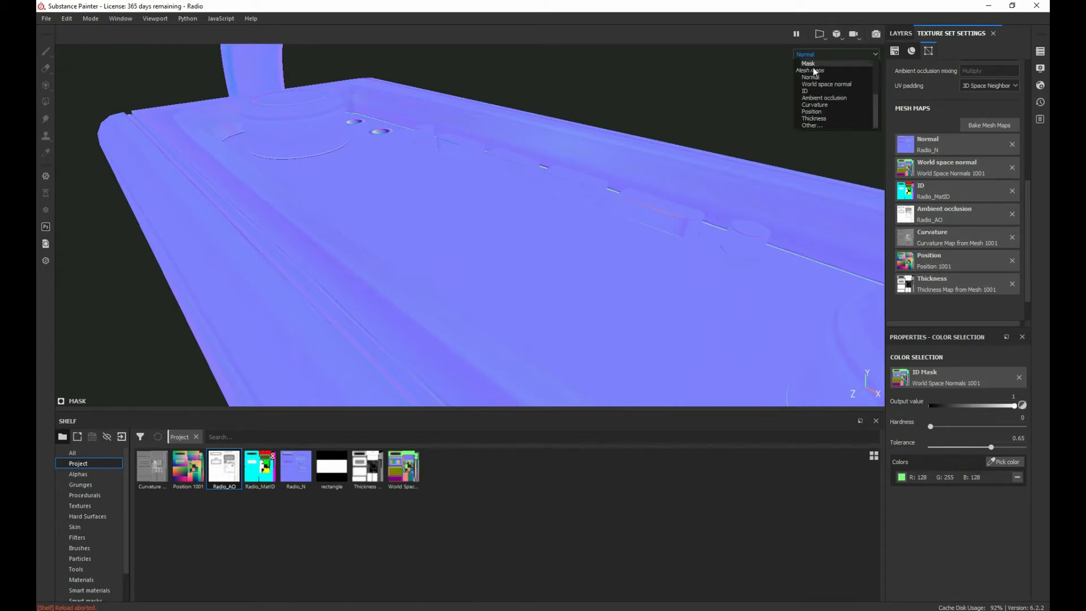
pyautogui.click(823, 98)
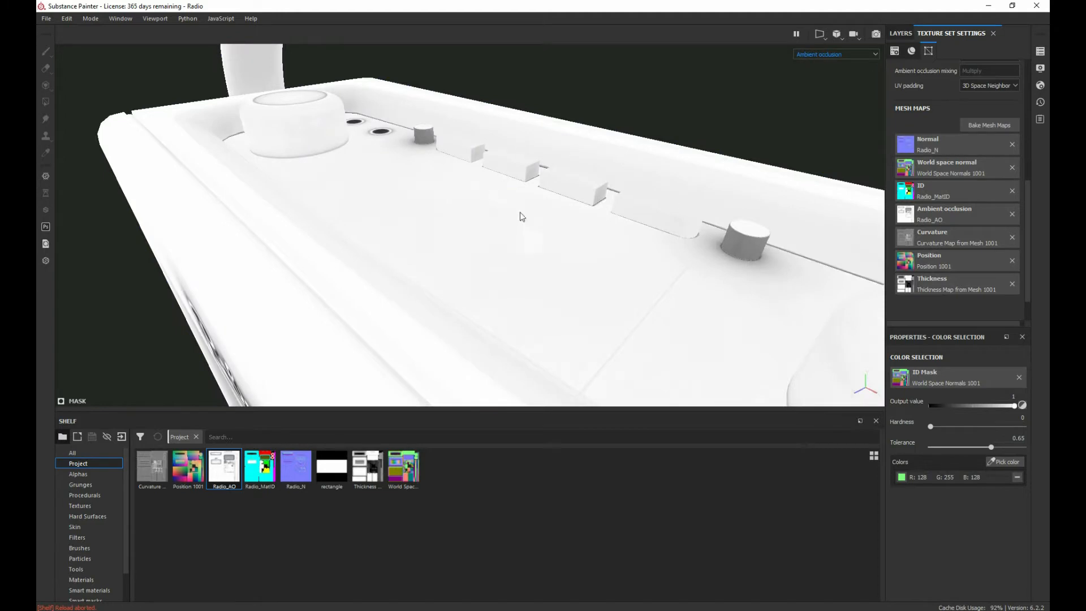
pyautogui.click(830, 54)
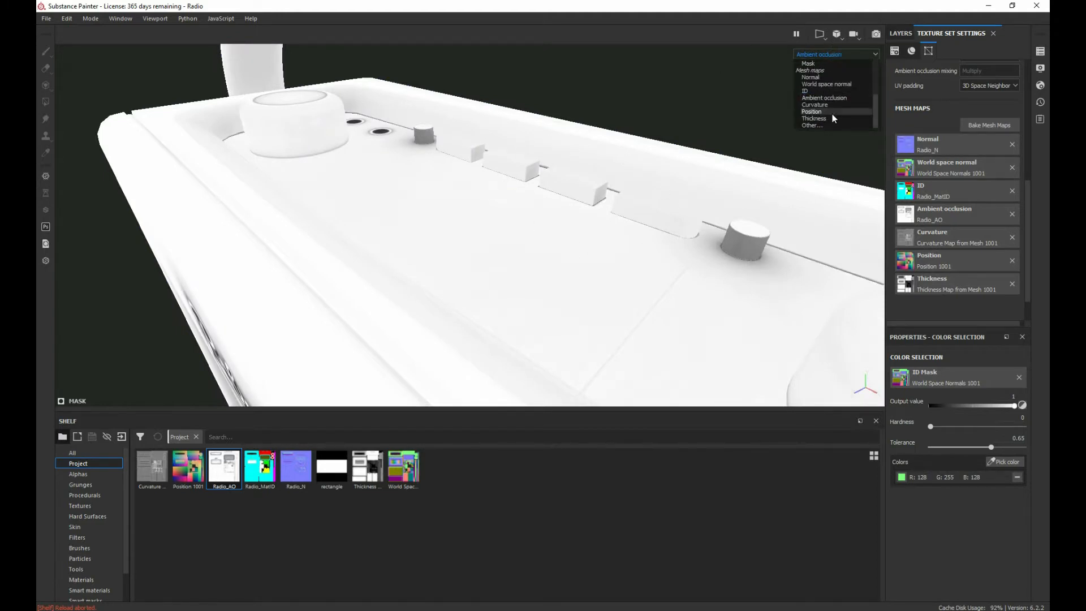
pyautogui.click(814, 104)
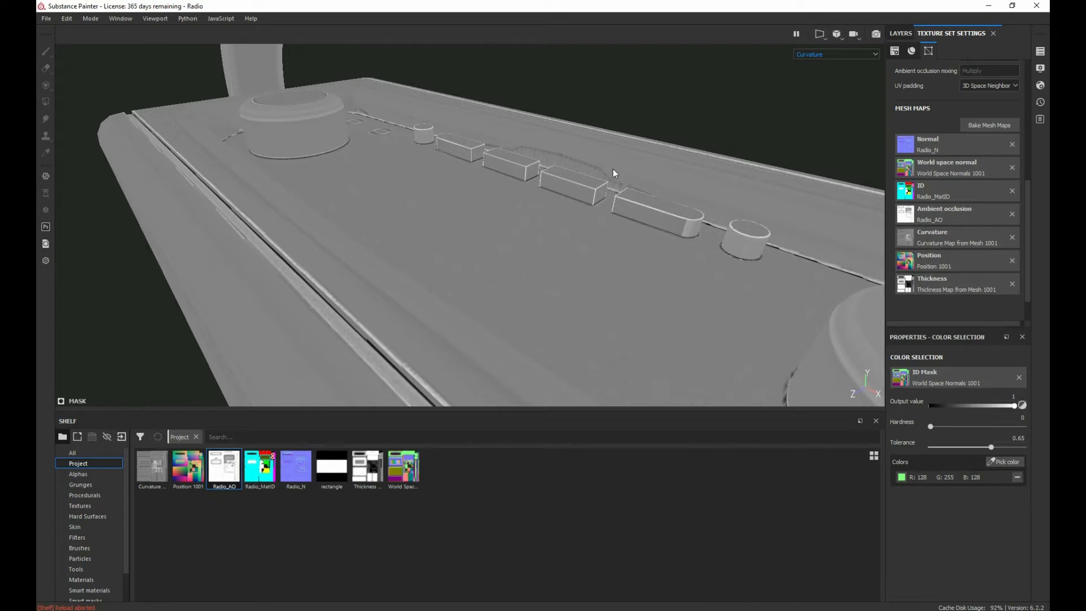
pyautogui.keyDown('alt'); pyautogui.moveTo(567, 191); pyautogui.dragTo(561, 193); pyautogui.keyUp('alt')
pyautogui.scroll(-10, 560, 192)
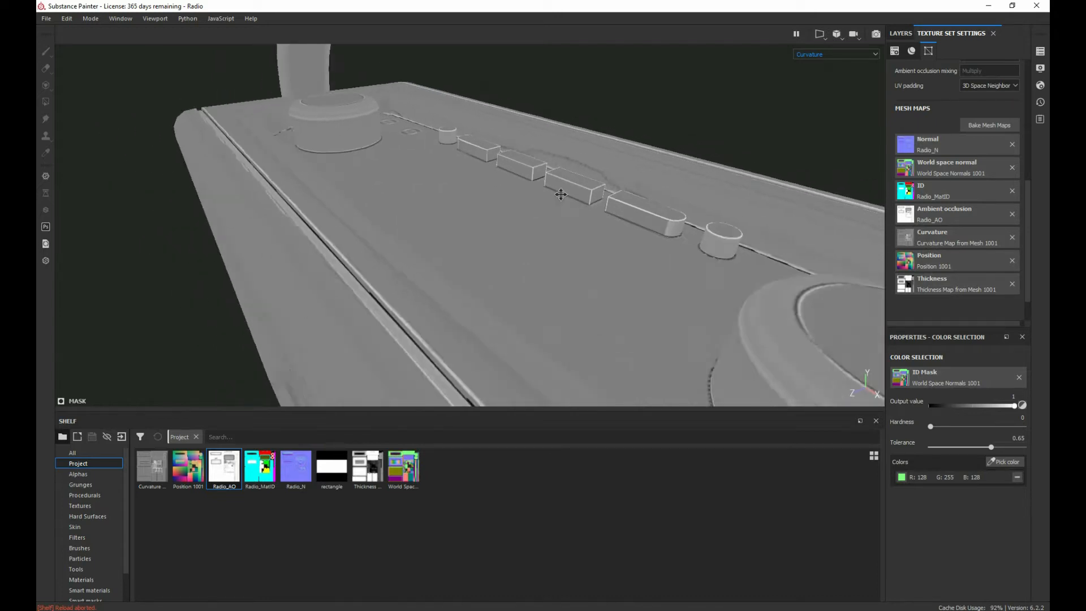
pyautogui.scroll(10, 524, 230)
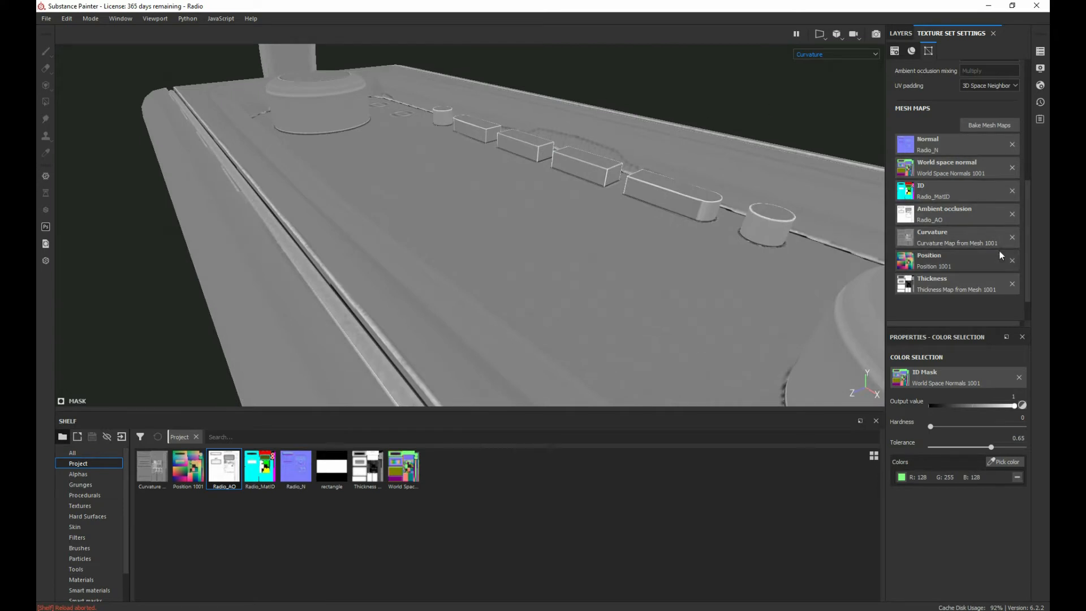
# Preview the Position and Thickness mesh maps on the model and return to the Curvature view.
pyautogui.click(827, 55)
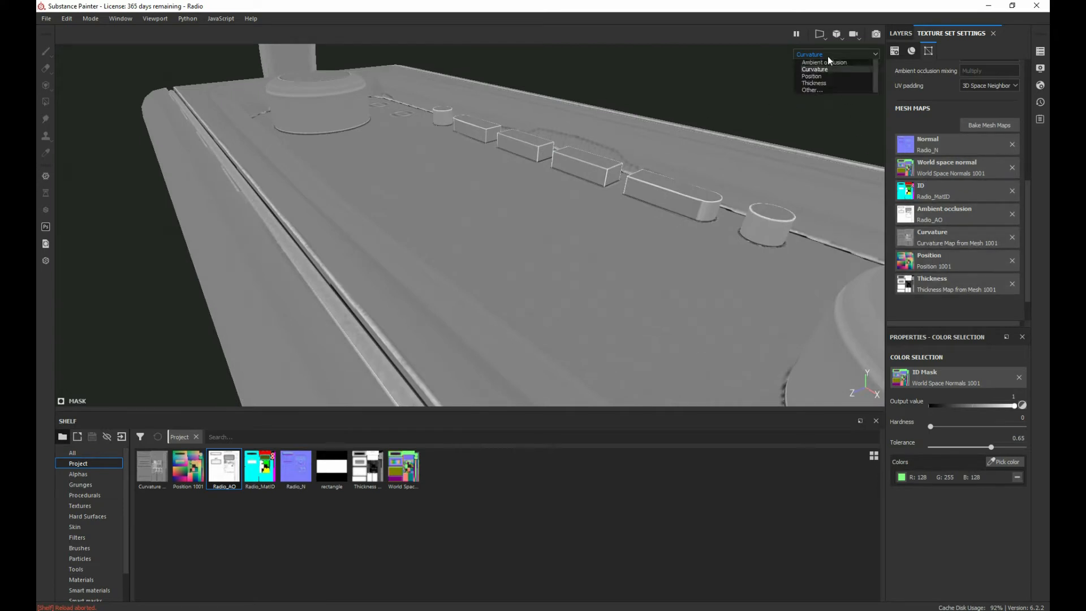
pyautogui.click(831, 111)
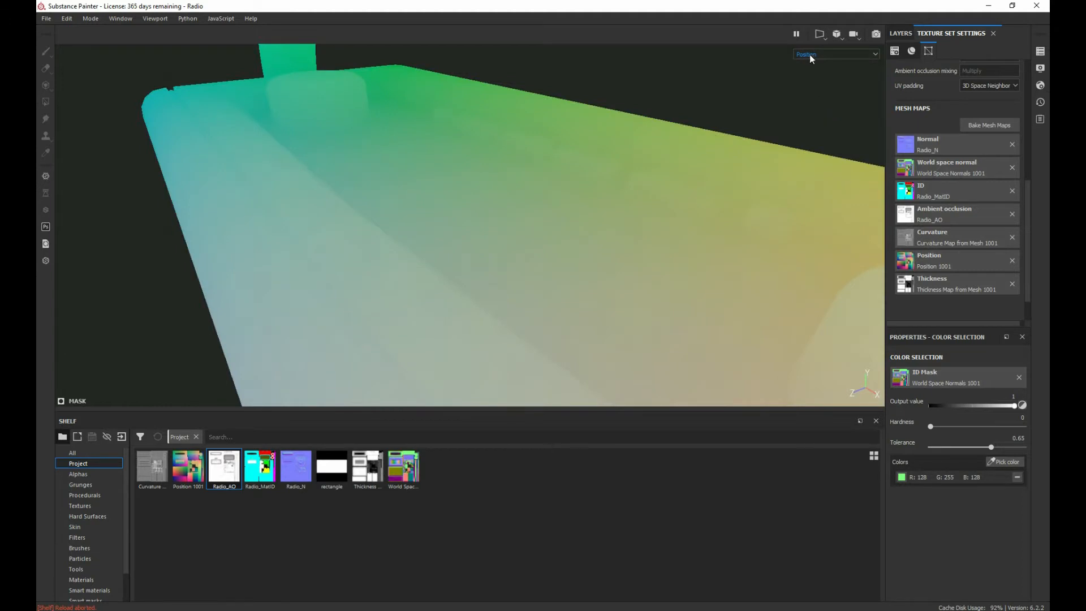
pyautogui.click(809, 55)
pyautogui.click(815, 118)
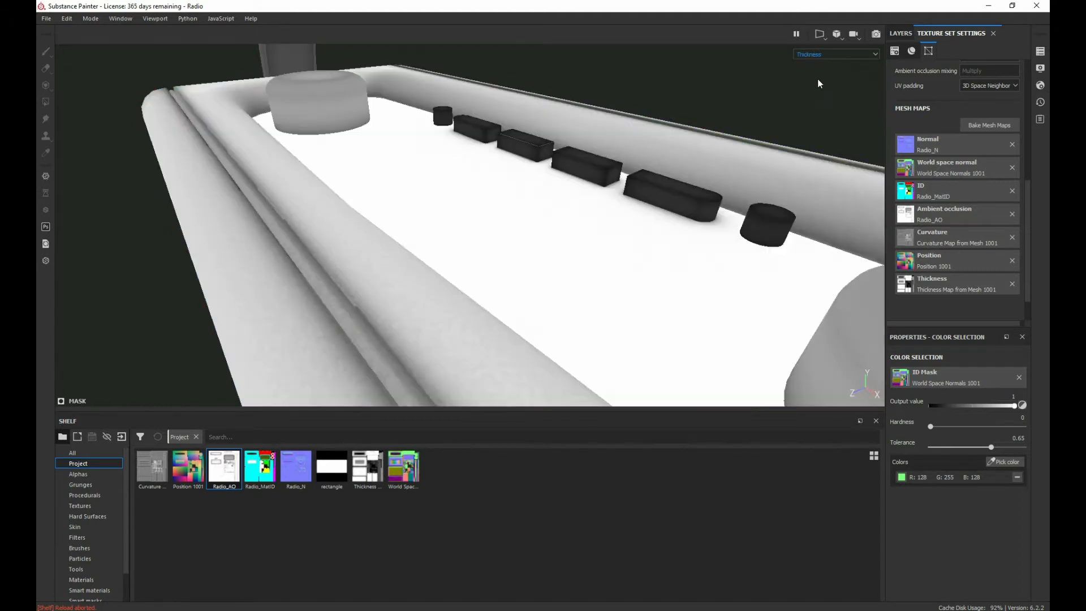
pyautogui.click(808, 55)
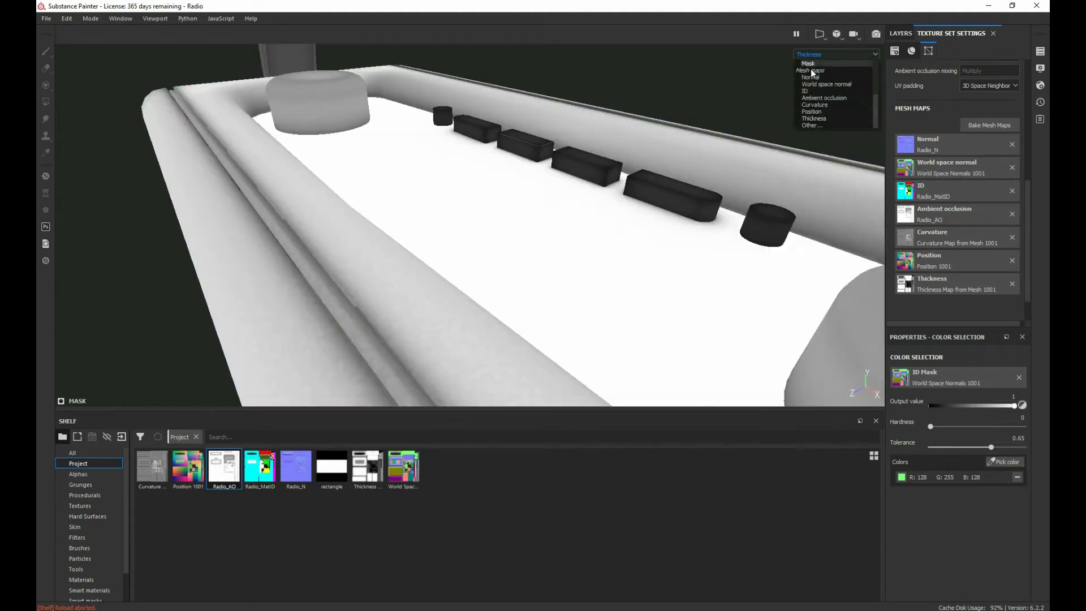
pyautogui.click(815, 105)
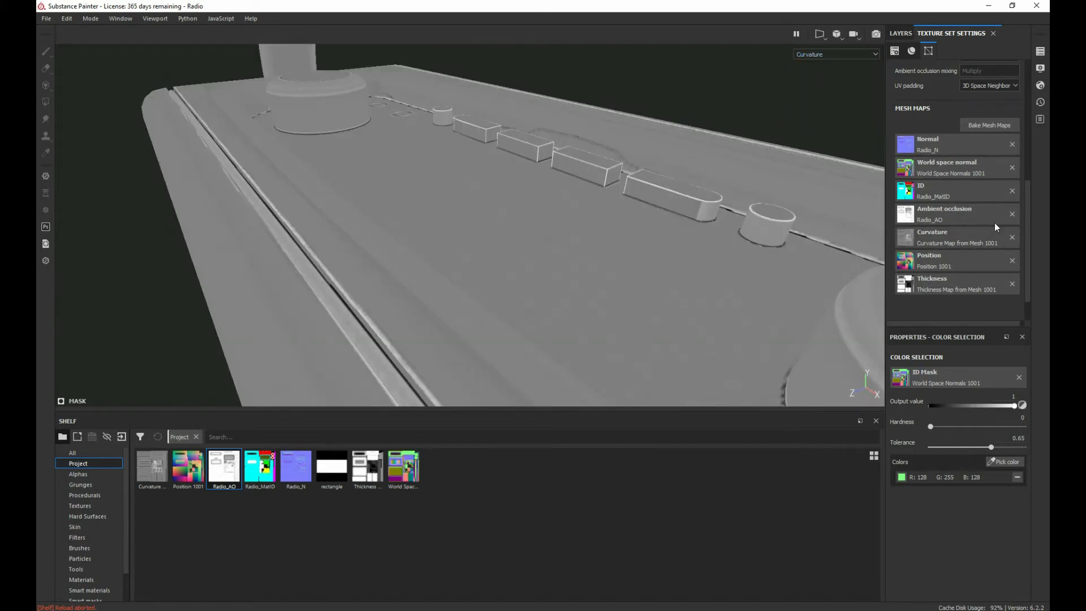
# Remove the assigned curvature map and rebake only the Curvature mesh map, leaving World space normal, Position and Thickness out.
pyautogui.scroll(-2, 975, 149)
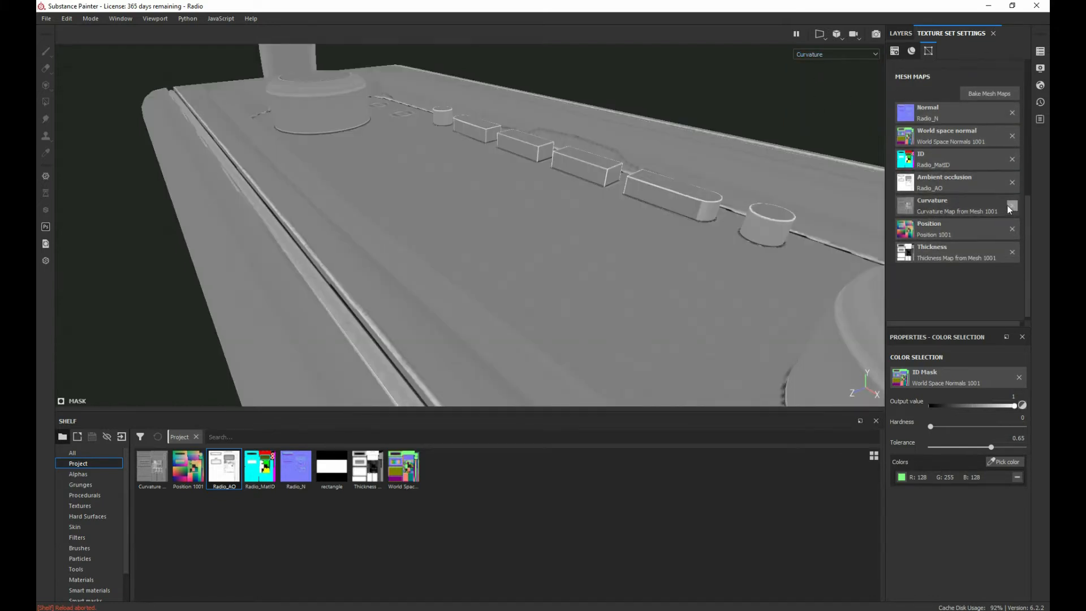
pyautogui.click(1011, 207)
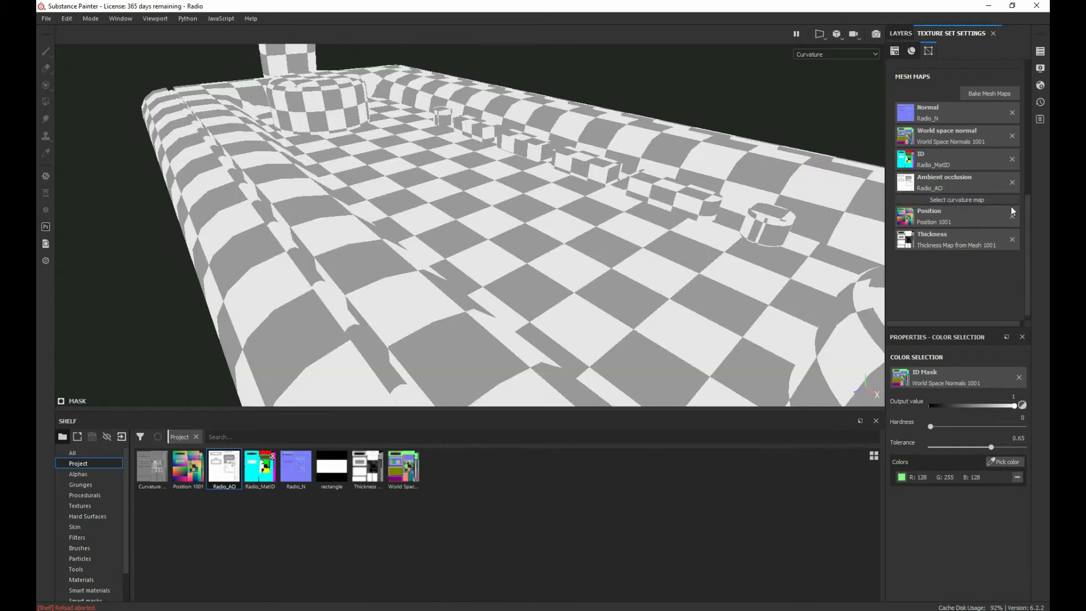
pyautogui.click(968, 93)
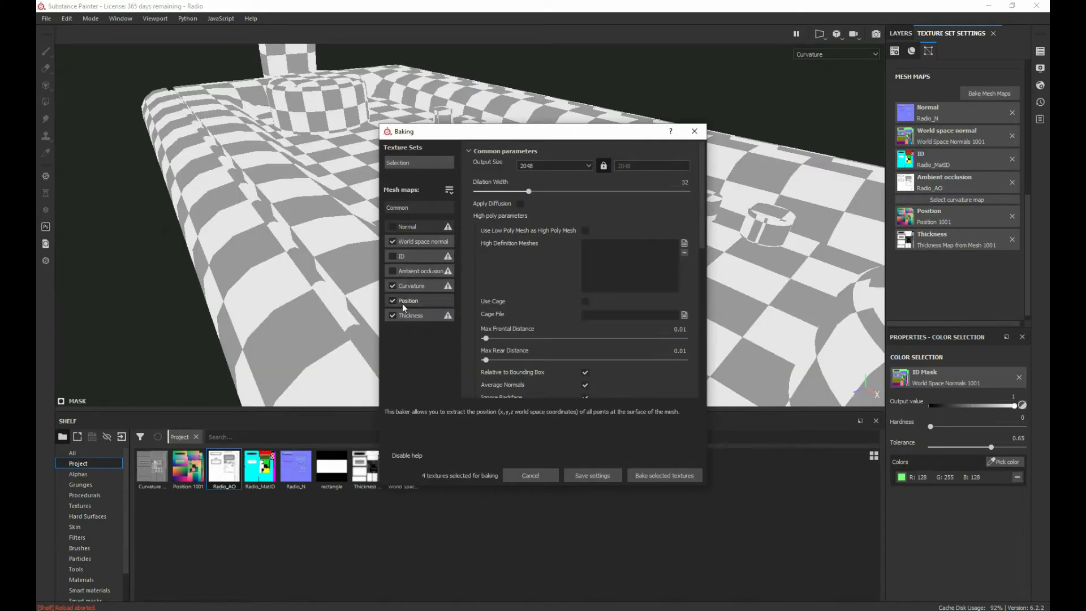
pyautogui.click(392, 299)
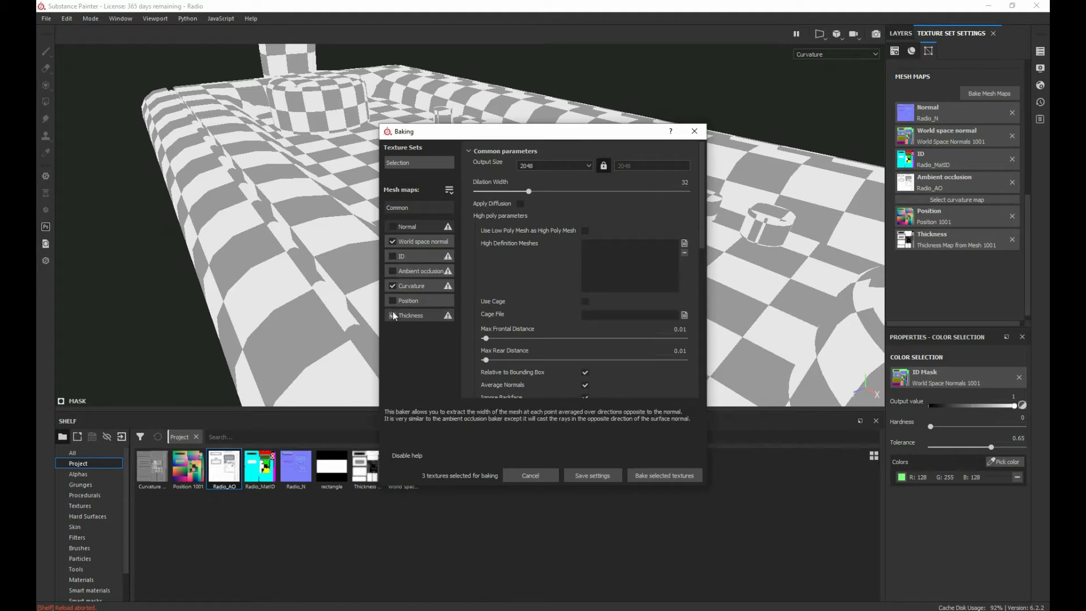
pyautogui.click(392, 315)
pyautogui.click(393, 241)
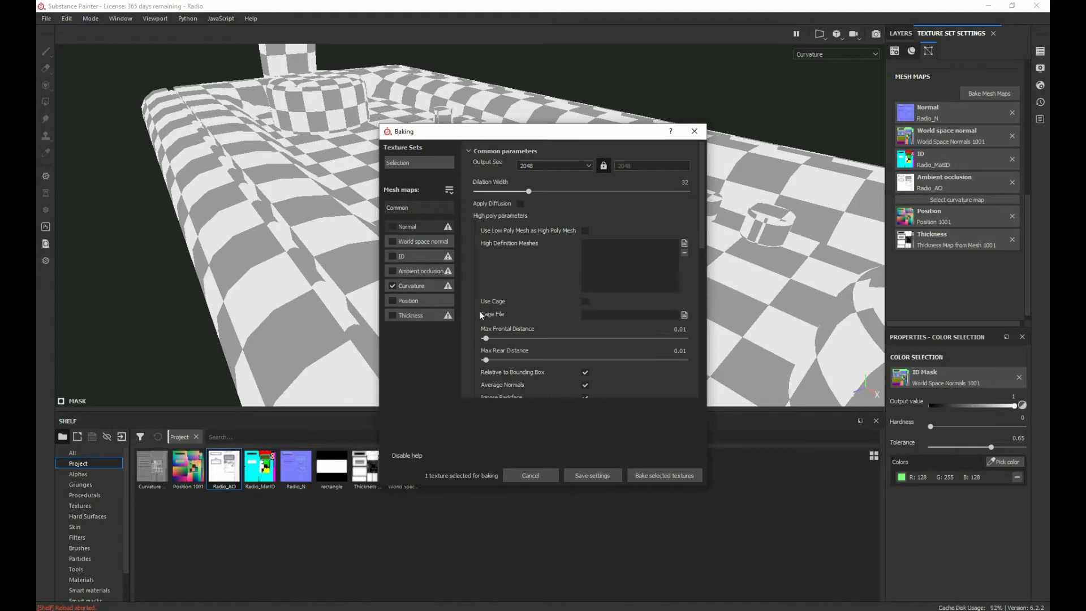
pyautogui.click(656, 476)
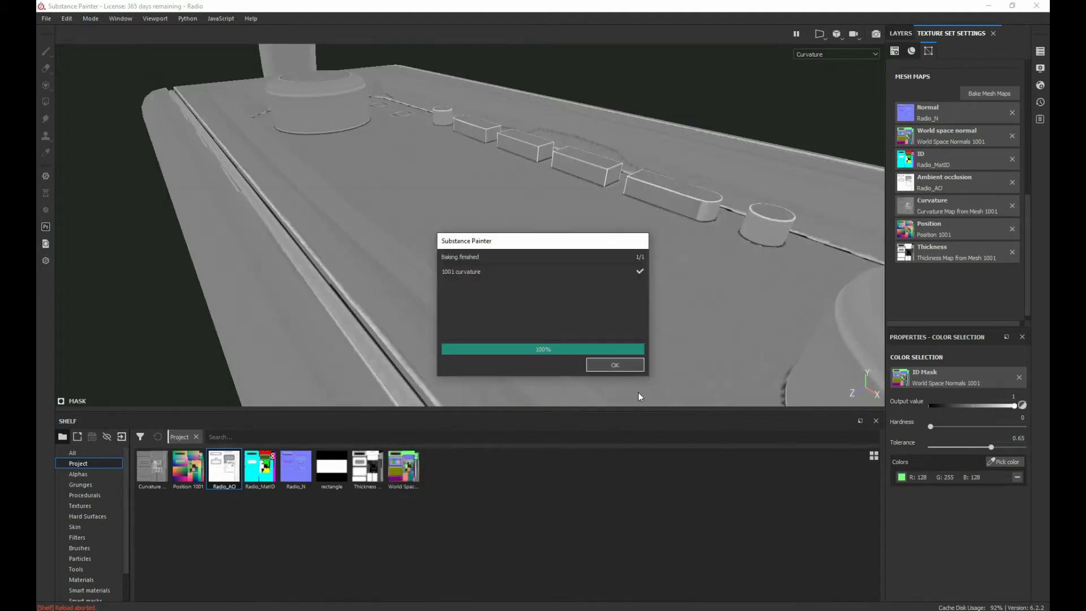
pyautogui.click(619, 365)
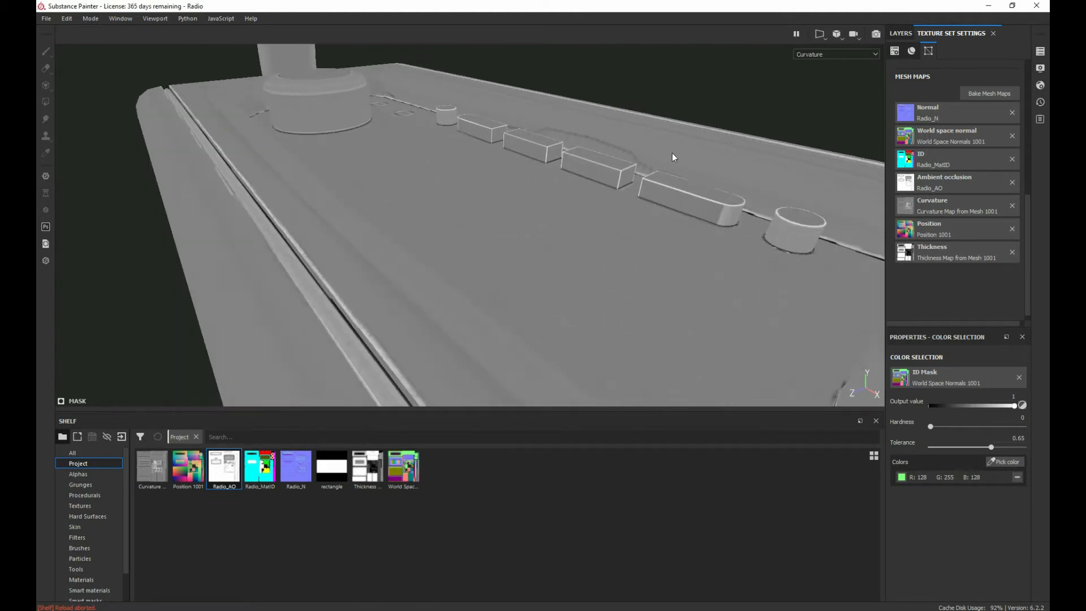
# Examine the rebaked Curvature map around the radio's buttons and dials, and compare it with the Normal map.
pyautogui.scroll(3, 592, 162)
pyautogui.keyDown('alt'); pyautogui.moveTo(592, 163); pyautogui.dragTo(431, 205); pyautogui.keyUp('alt')
pyautogui.scroll(2, 431, 207)
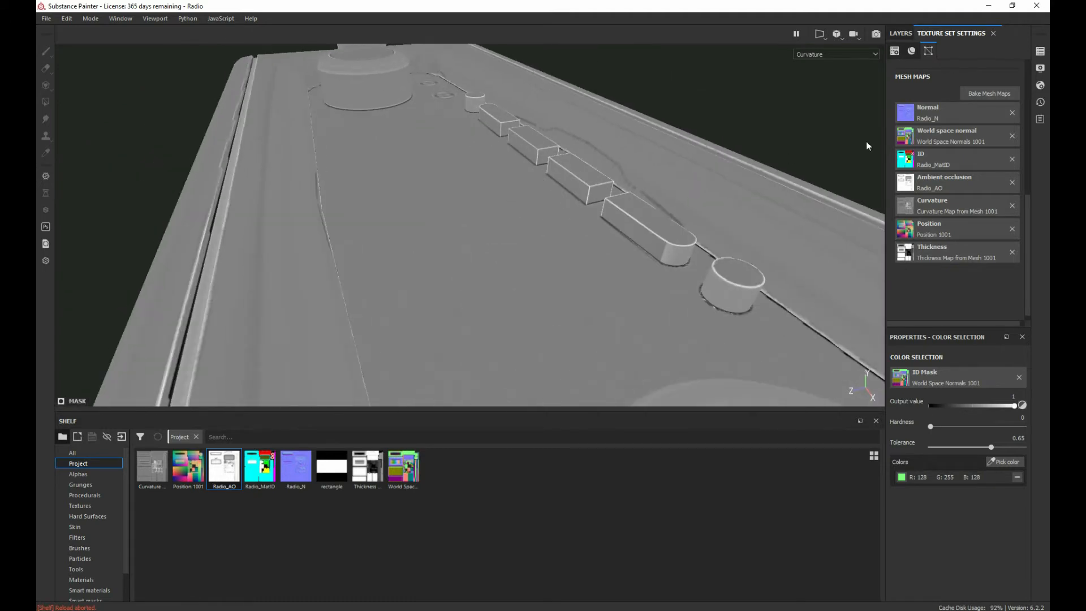
pyautogui.click(905, 138)
pyautogui.click(672, 217)
pyautogui.keyDown('alt'); pyautogui.moveTo(388, 263); pyautogui.dragTo(487, 210); pyautogui.keyUp('alt')
pyautogui.scroll(3, 445, 208)
pyautogui.scroll(-4, 446, 208)
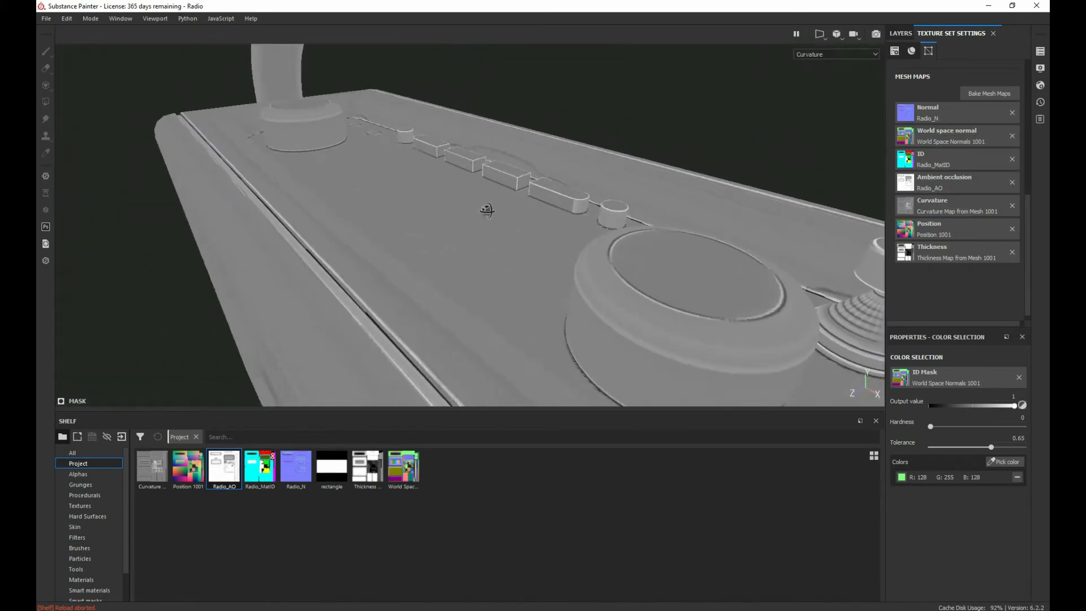
pyautogui.click(836, 54)
pyautogui.click(826, 101)
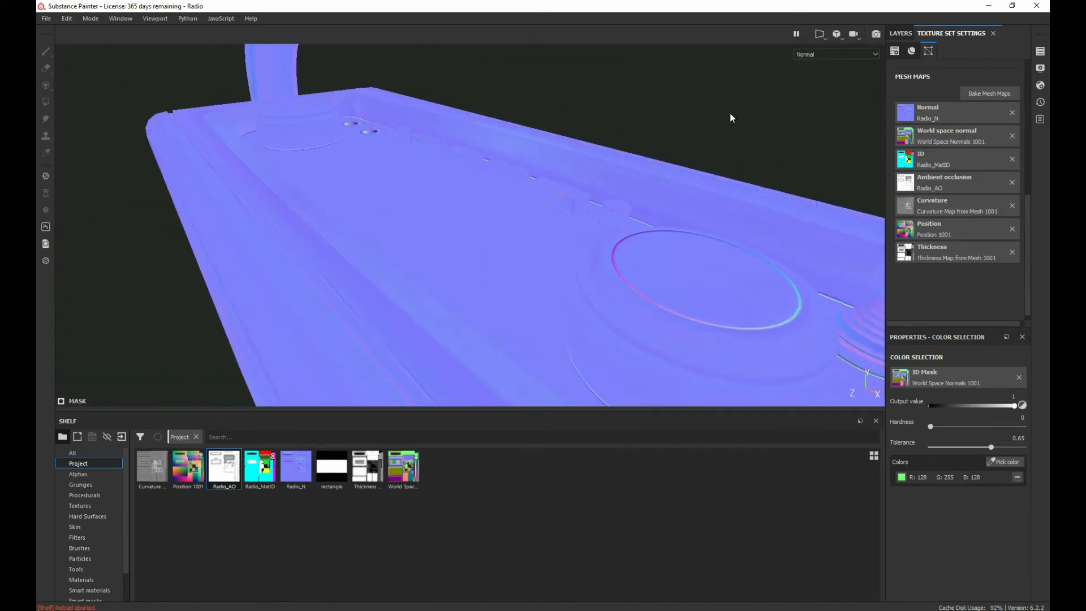
# Switch to Marmoset Toolbag and examine the radio's top frame in the exploded model close up.
pyautogui.click(982, 13)
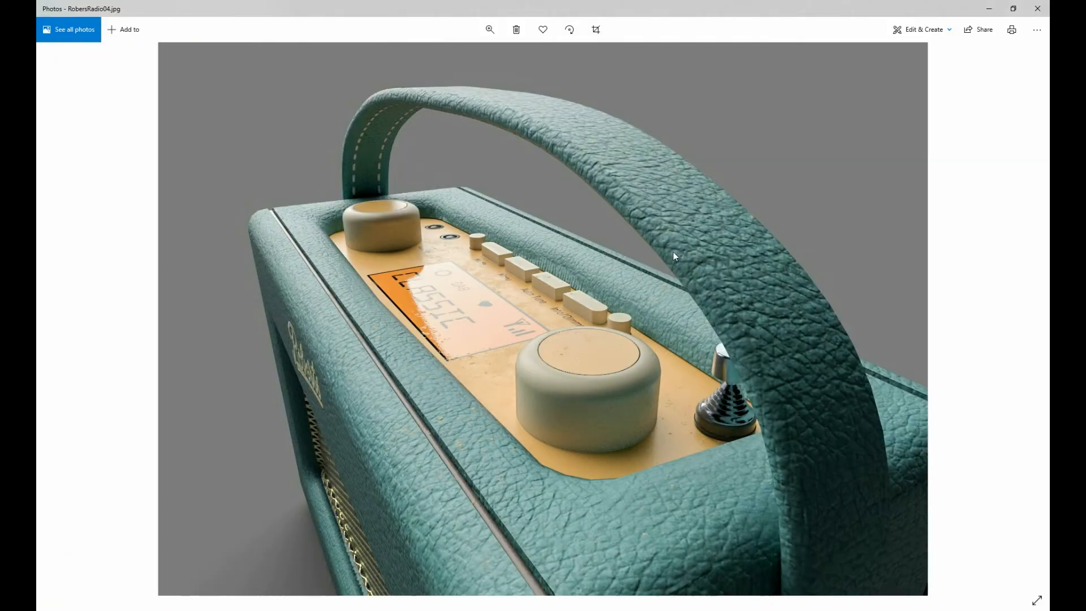
pyautogui.click(983, 13)
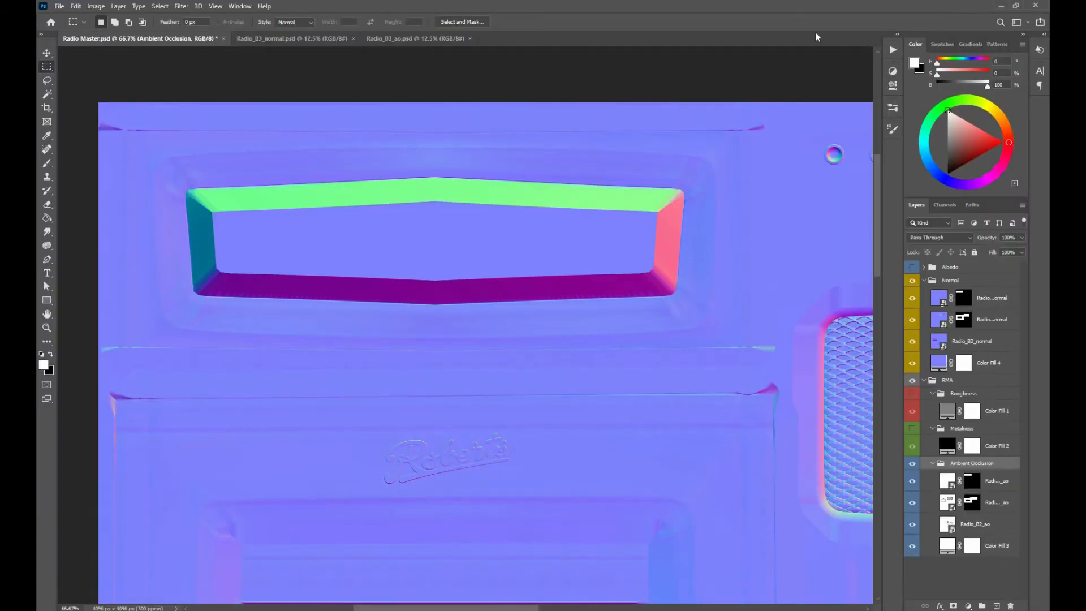
pyautogui.click(1000, 5)
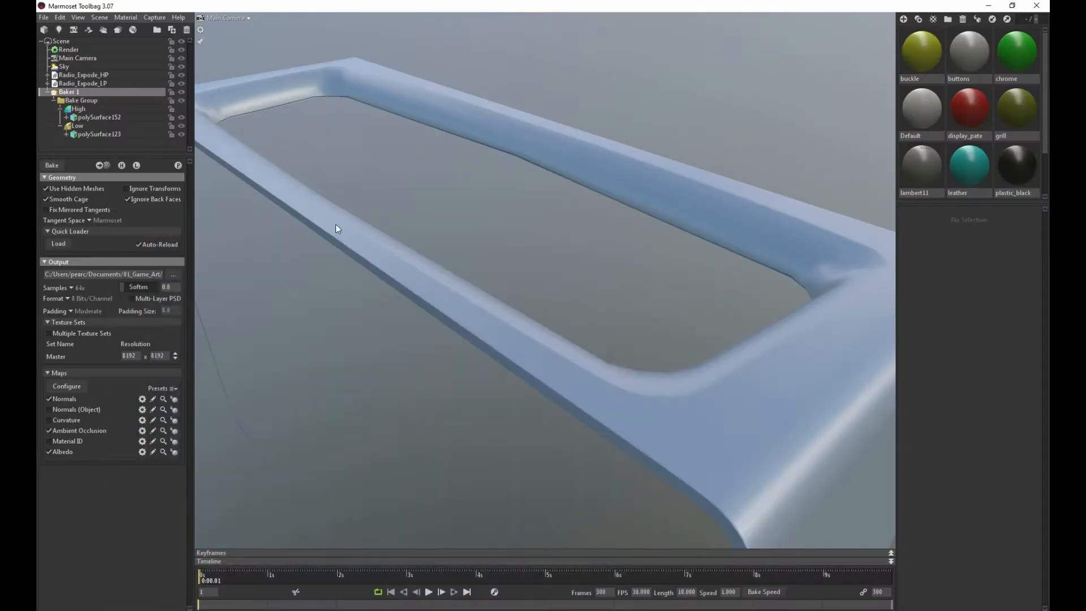
pyautogui.scroll(-15, 503, 229)
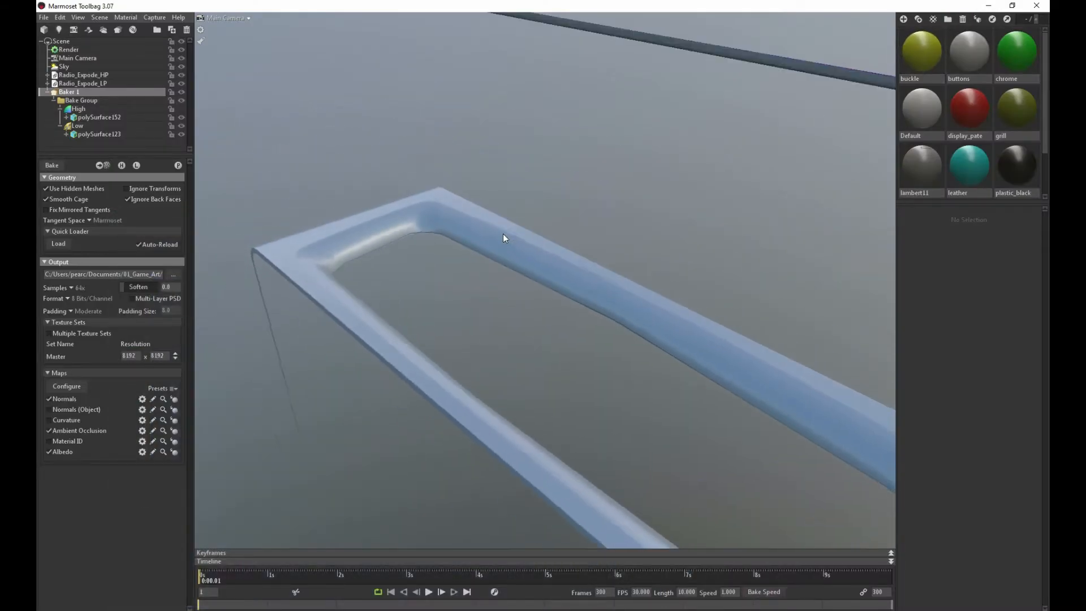
pyautogui.scroll(15, 526, 242)
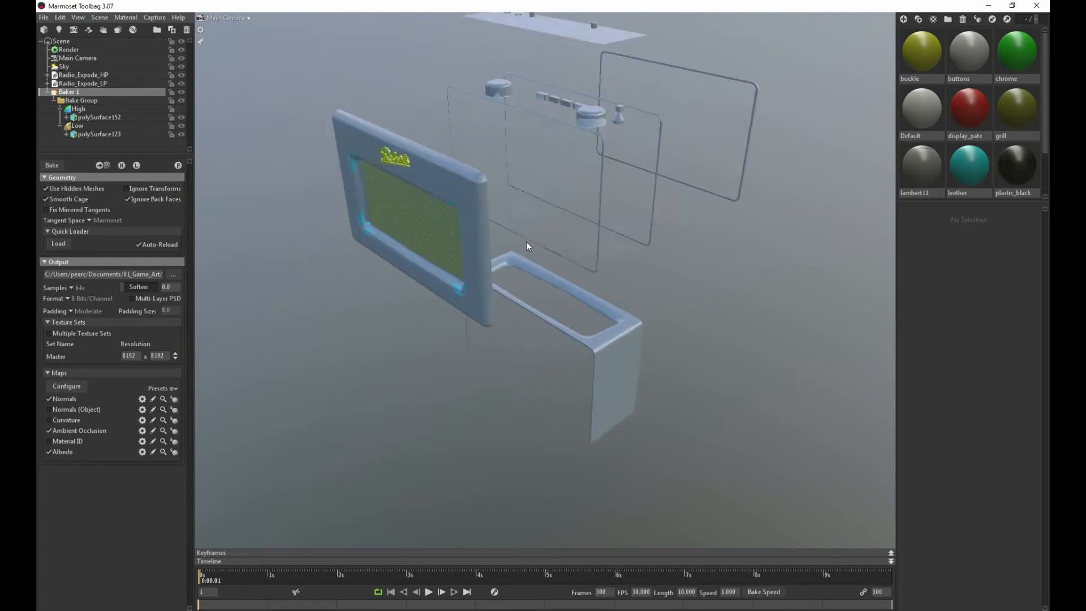
pyautogui.moveTo(542, 274); pyautogui.dragTo(223, 167)
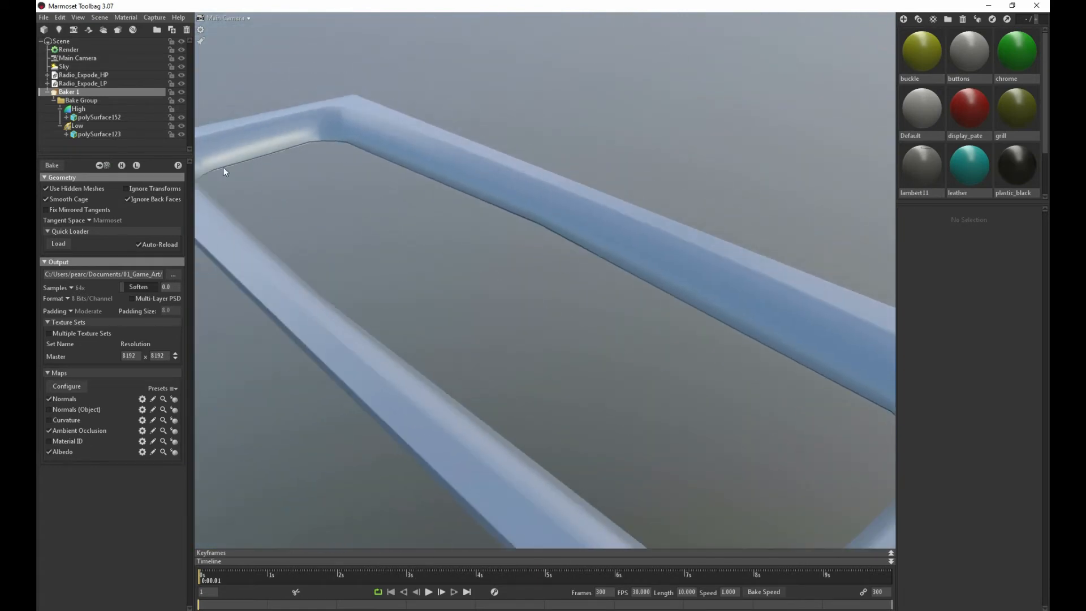
# Inspect the baker's high-poly mesh polySurface152 and low-poly mesh polySurface123 on the top frame.
pyautogui.click(103, 117)
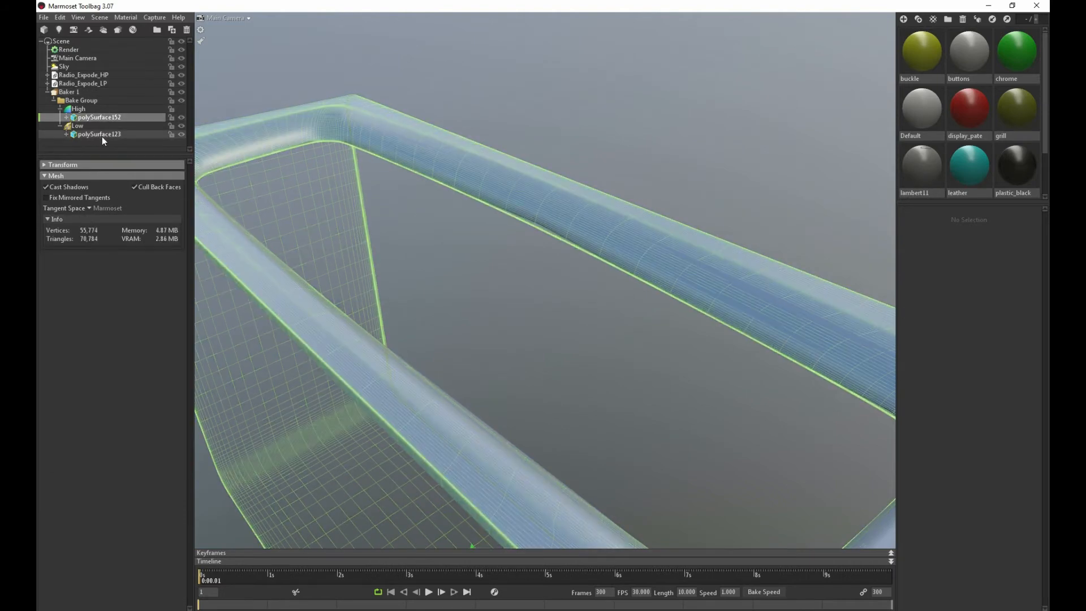
pyautogui.click(103, 139)
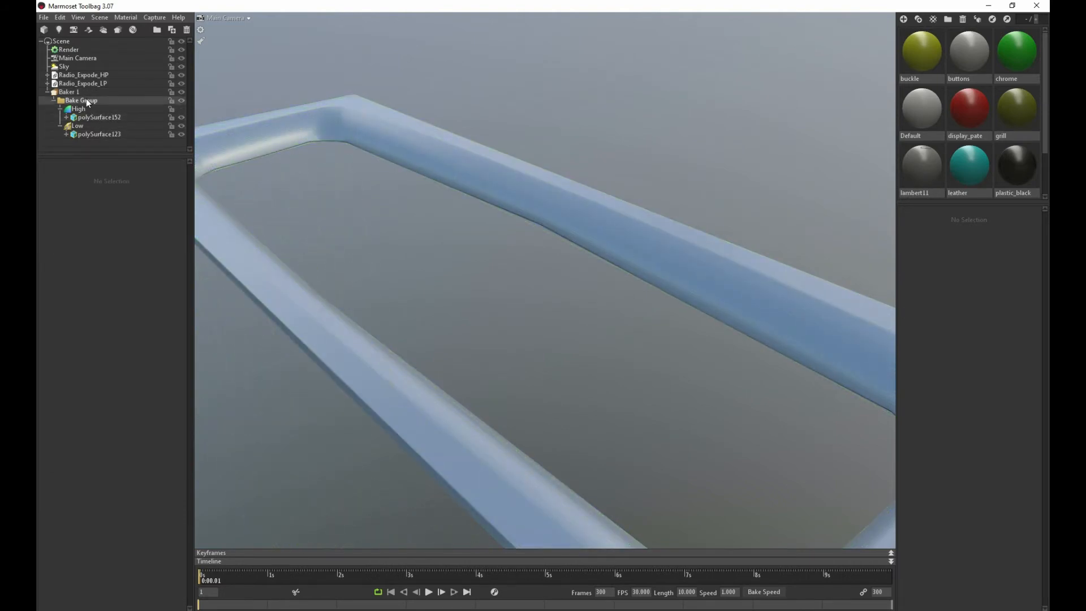
pyautogui.click(88, 134)
pyautogui.moveTo(554, 260); pyautogui.dragTo(523, 261)
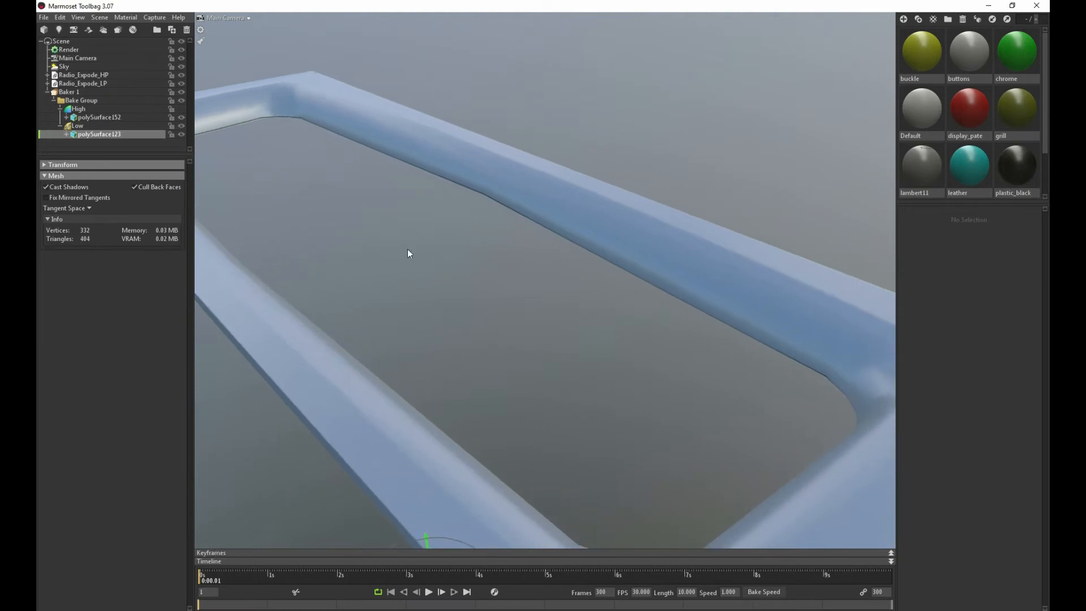
# Try lowering the low-poly cage's Max Offset to 0.743 and check the cage along the frame's inner edges.
pyautogui.click(79, 126)
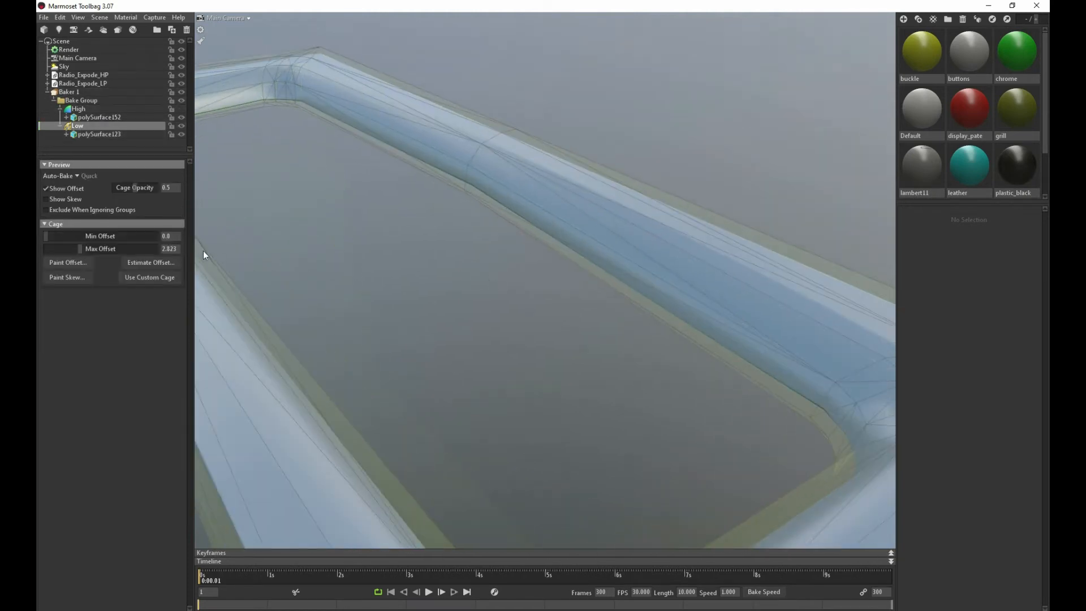
pyautogui.moveTo(80, 248); pyautogui.dragTo(55, 248)
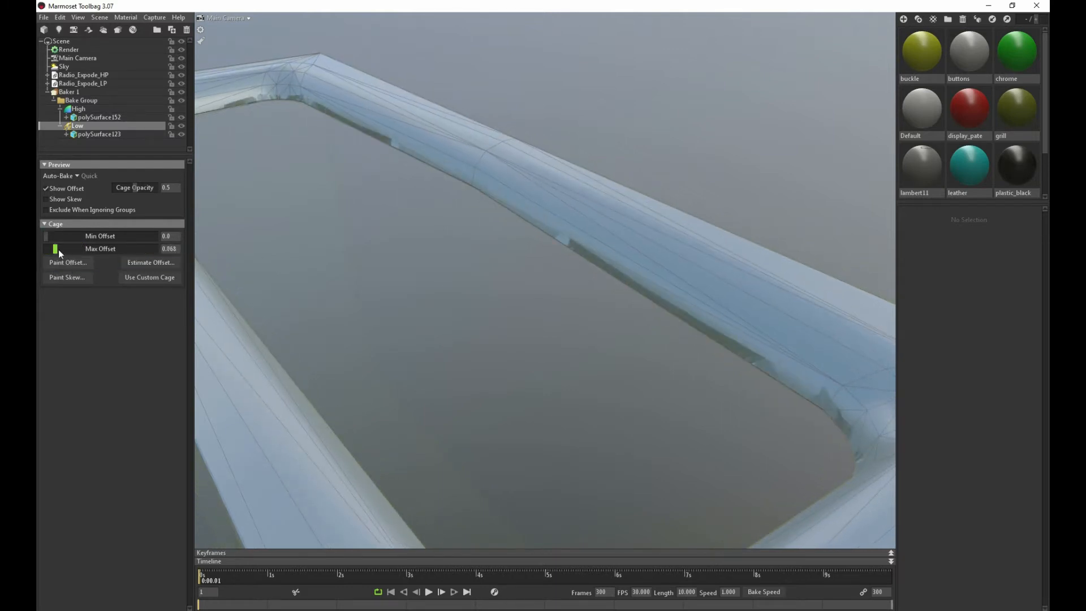
pyautogui.moveTo(56, 249); pyautogui.dragTo(66, 249)
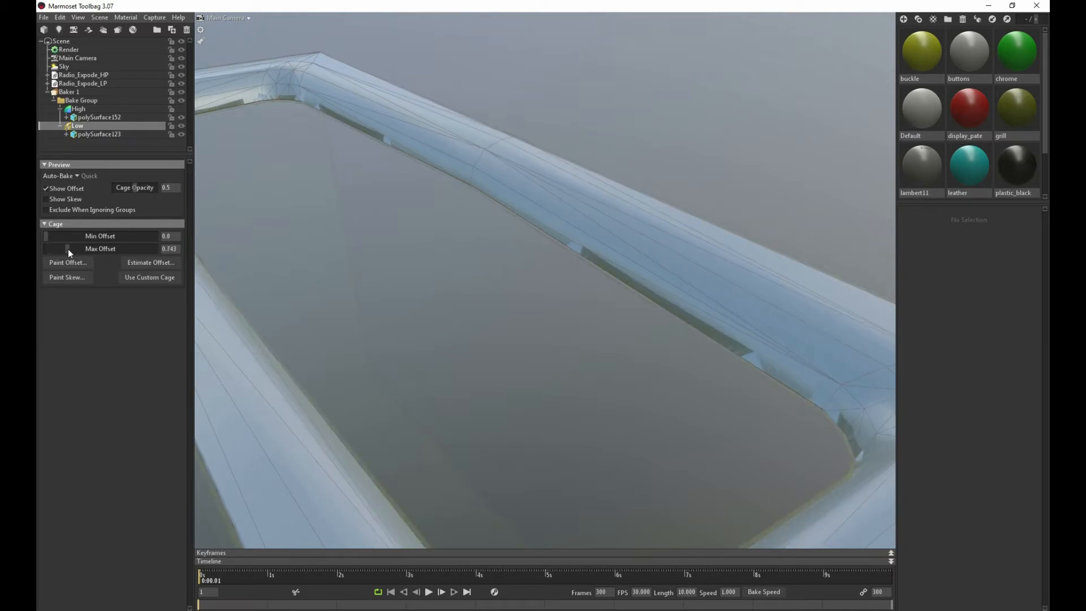
pyautogui.moveTo(416, 260); pyautogui.dragTo(516, 229)
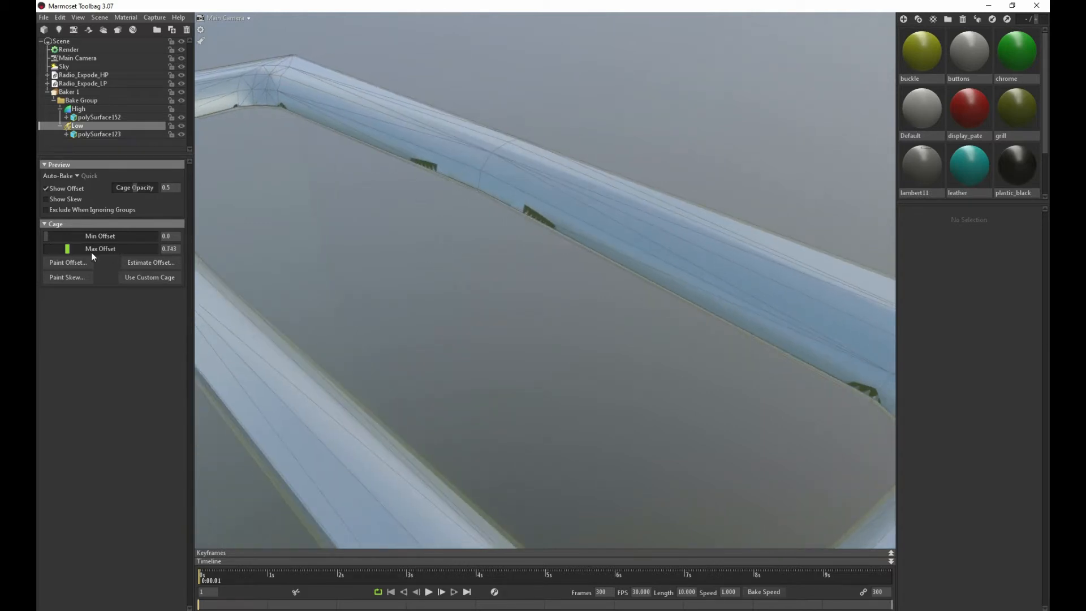
# Set the low-poly cage's Max Offset to 2.393 and inspect the cage and high-poly mesh around the top frame.
pyautogui.moveTo(67, 249); pyautogui.dragTo(79, 253)
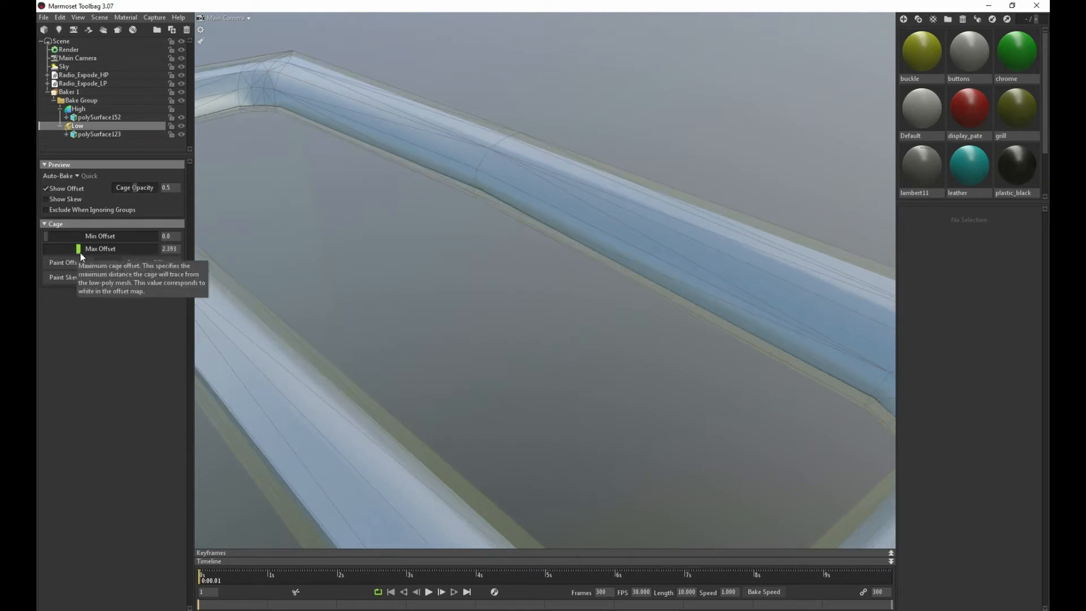
pyautogui.moveTo(500, 180); pyautogui.dragTo(611, 196)
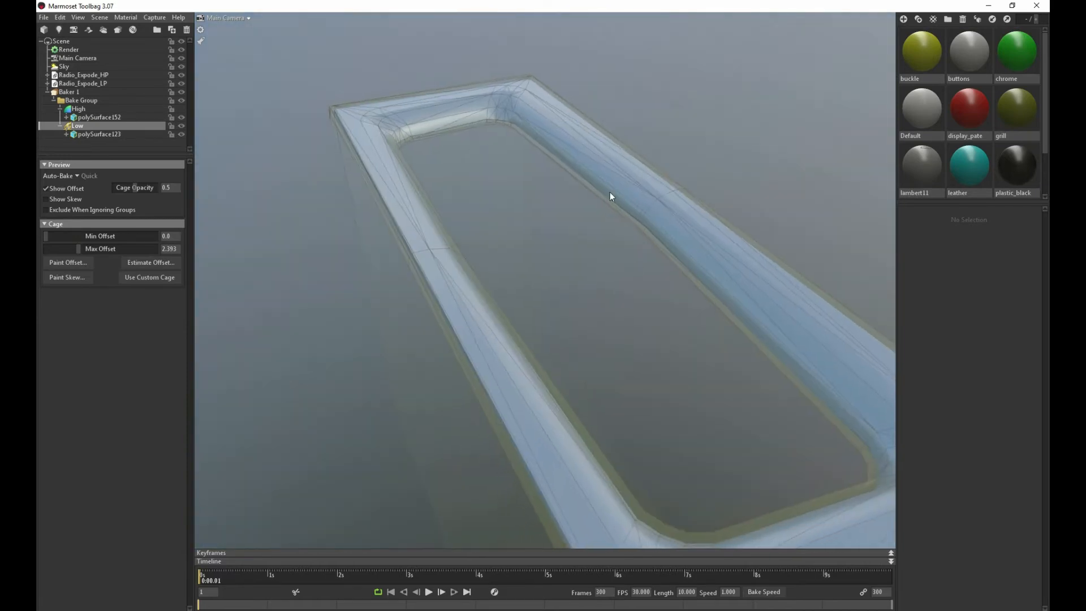
pyautogui.moveTo(599, 304); pyautogui.dragTo(416, 177)
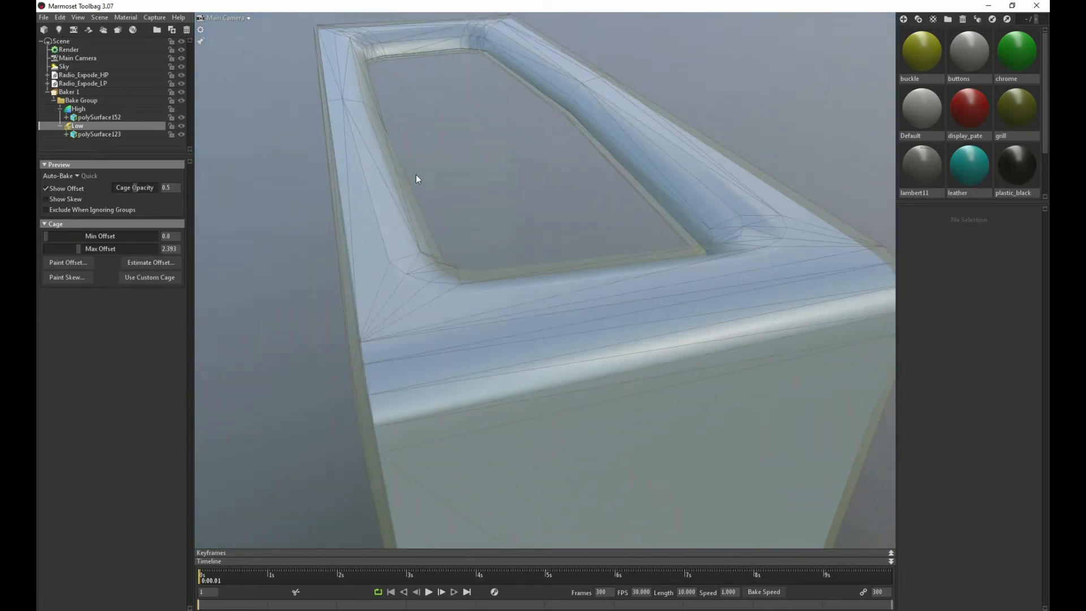
pyautogui.click(79, 110)
pyautogui.moveTo(565, 154); pyautogui.dragTo(635, 170)
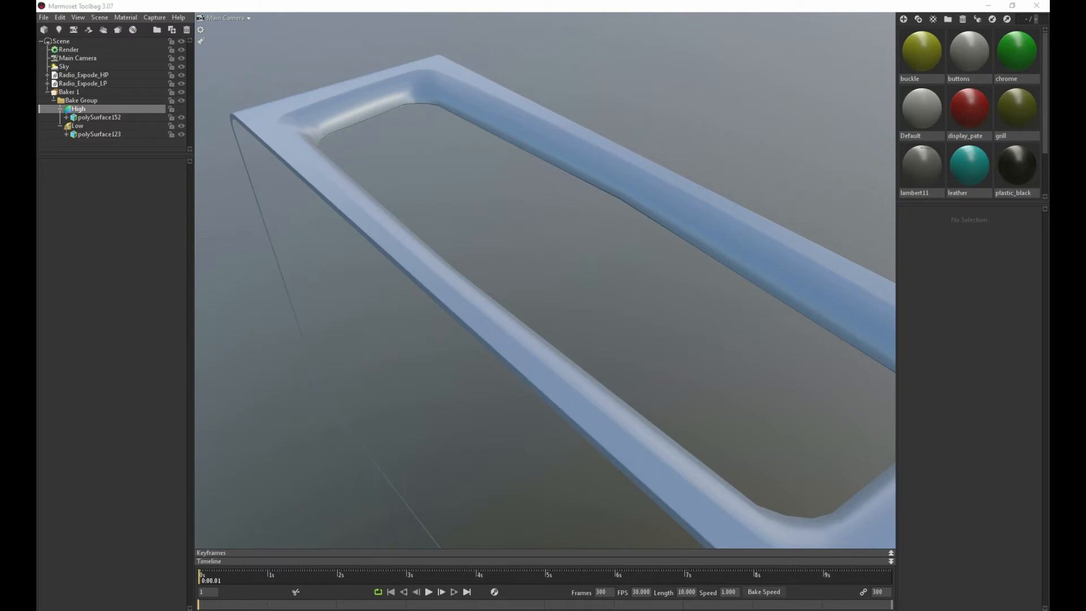
# Look at the Radio_B3_ao.psd and Radio_B3_normal.psd files in the radio's bake folder, and switch to Photoshop.
pyautogui.moveTo(36, 146); pyautogui.dragTo(711, 0)
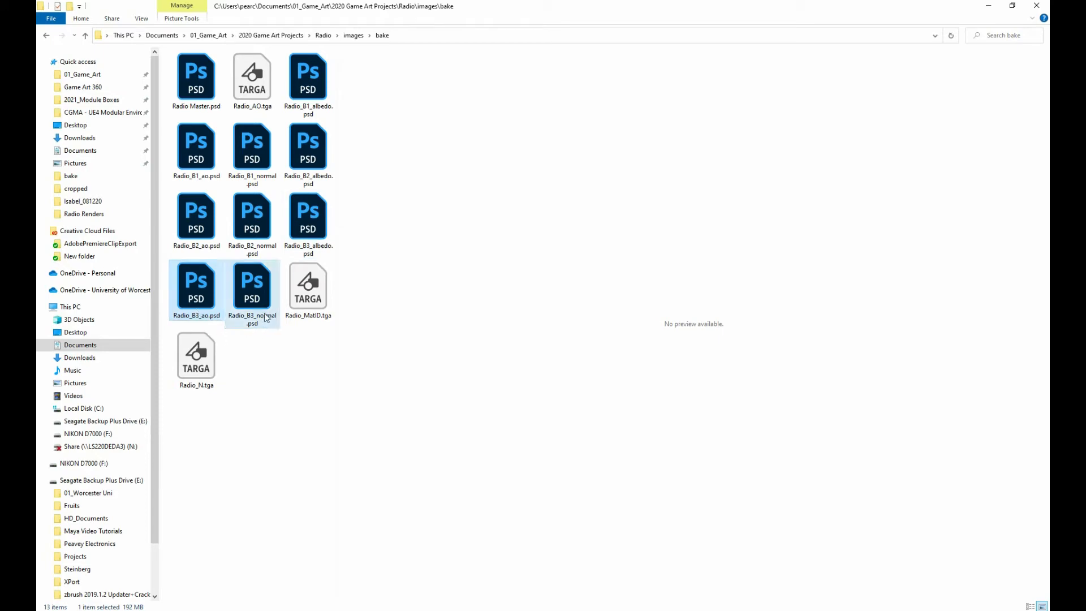
pyautogui.click(988, 7)
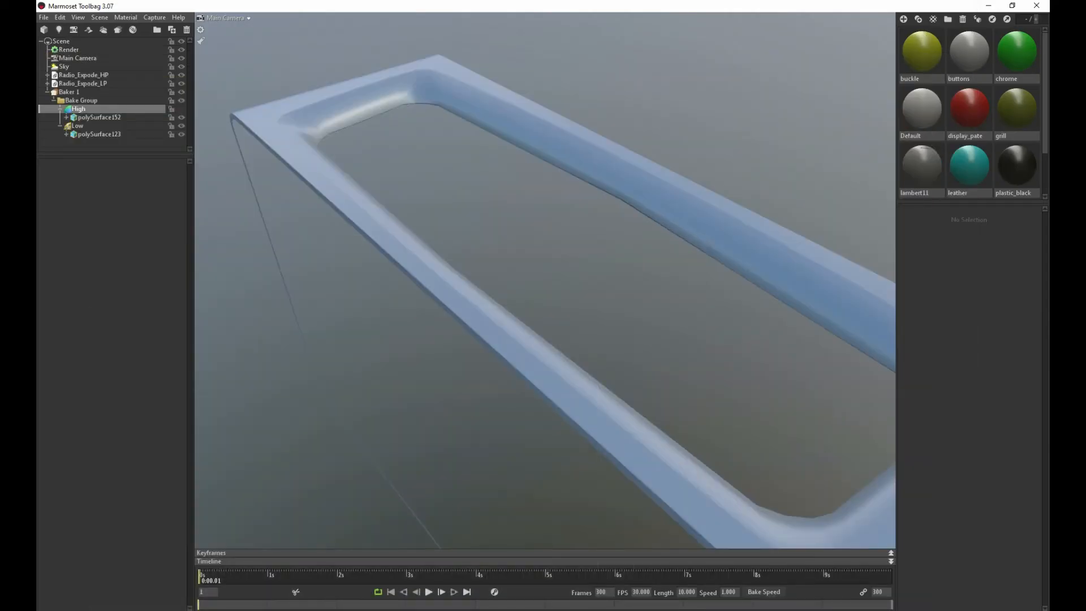
pyautogui.hotkey('alt', 'Tab')
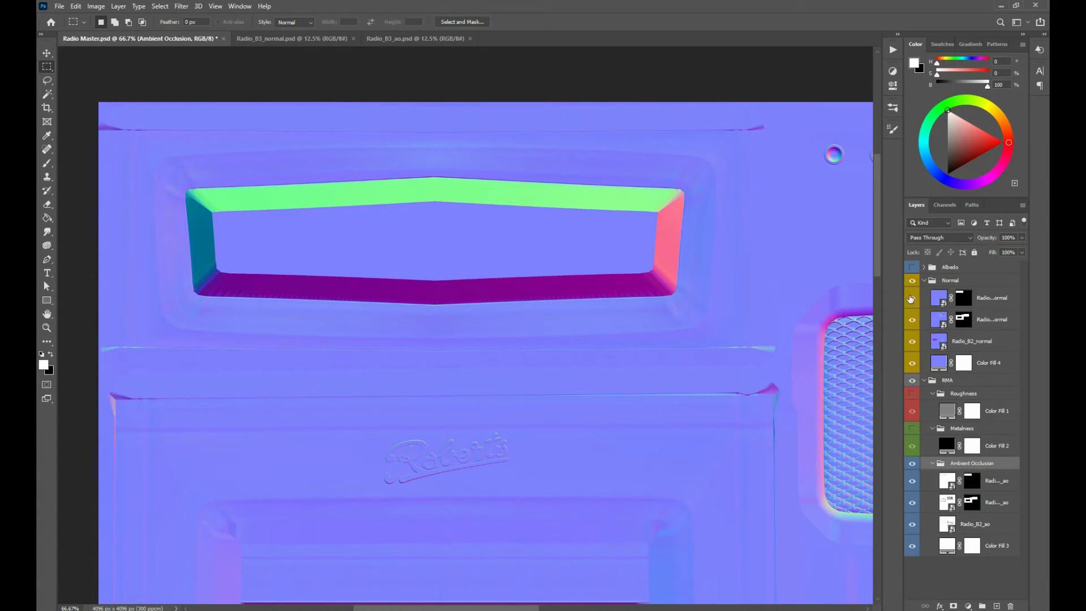
# Compare the frame opening in Radio Master.psd with the uppermost layer of the Normal group hidden and shown.
pyautogui.click(911, 298)
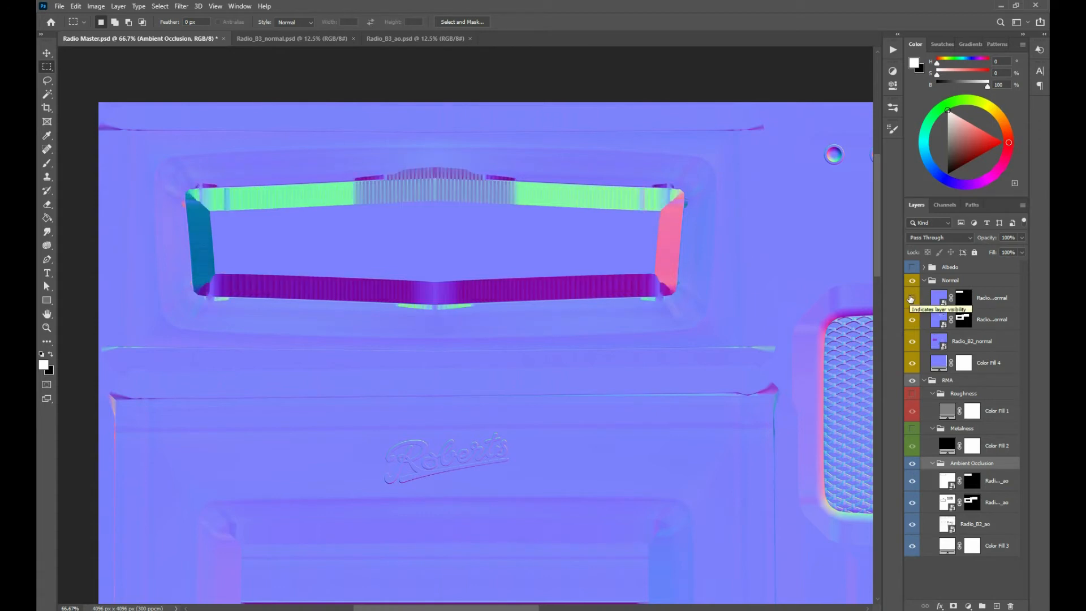
pyautogui.click(911, 298)
pyautogui.click(911, 298)
pyautogui.click(911, 298)
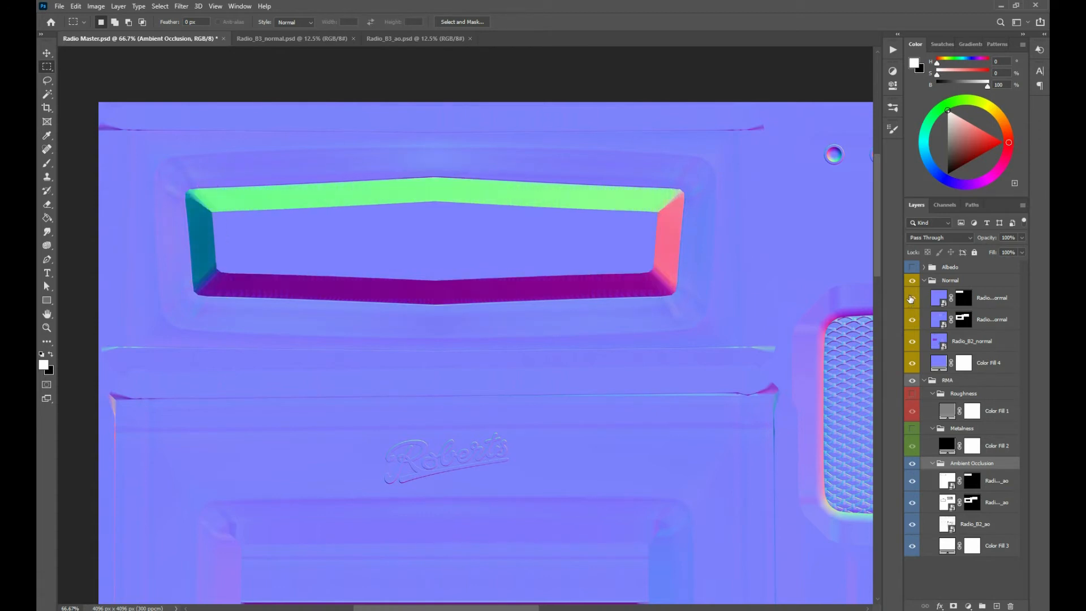
pyautogui.click(911, 298)
pyautogui.click(911, 298)
pyautogui.click(911, 298)
pyautogui.click(911, 298)
# Hide the Normal group, compare the ambient occlusion with the Radio_B3_ao layer hidden and shown, and select that layer's mask.
pyautogui.click(911, 280)
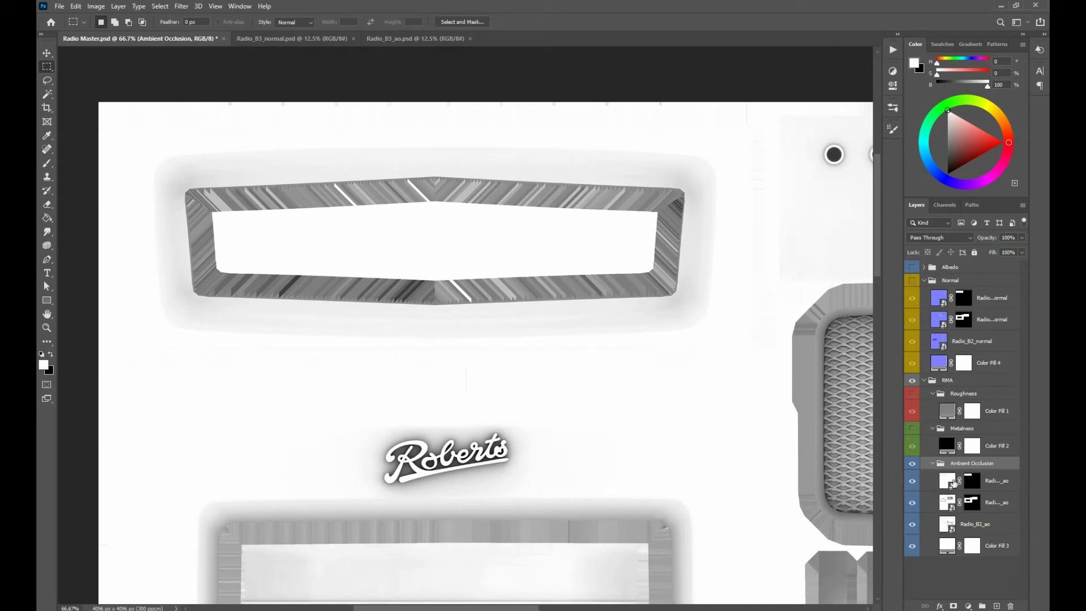
pyautogui.click(912, 481)
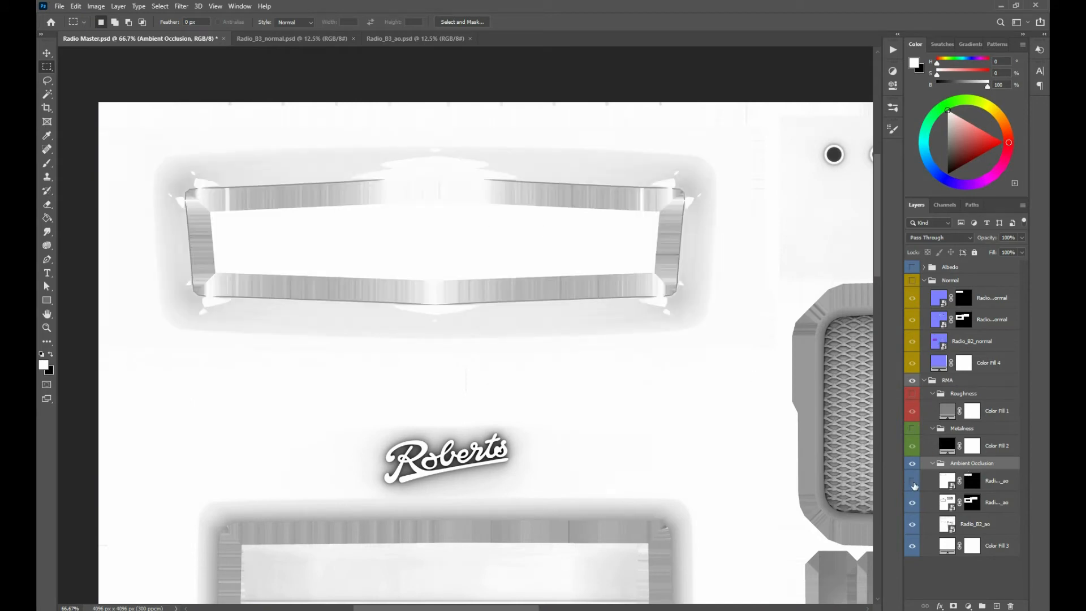
pyautogui.click(913, 481)
pyautogui.click(912, 481)
pyautogui.click(912, 481)
pyautogui.click(912, 481)
pyautogui.click(912, 481)
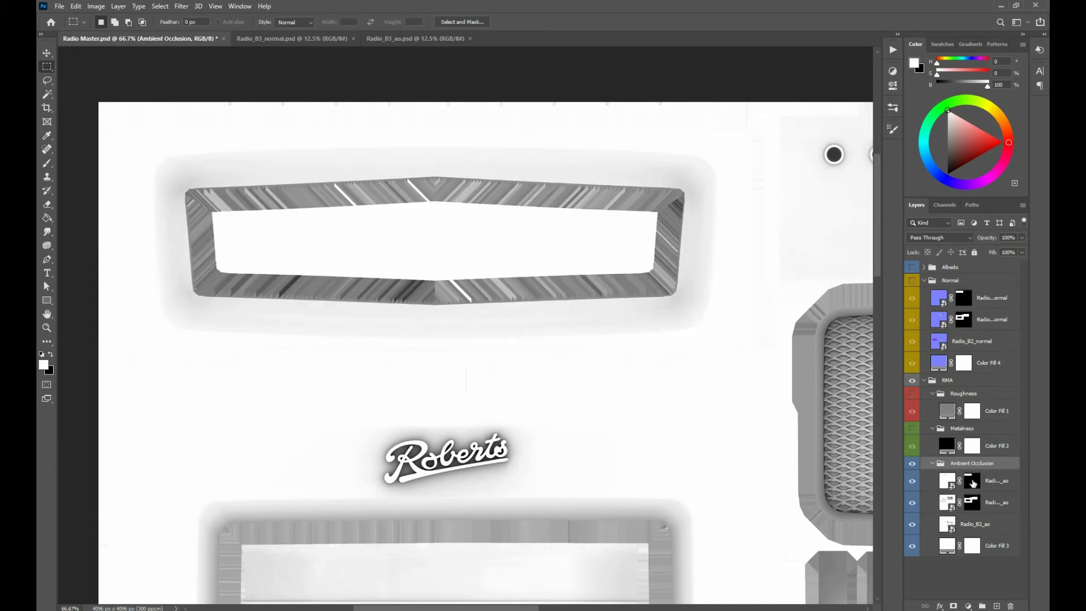
pyautogui.click(972, 480)
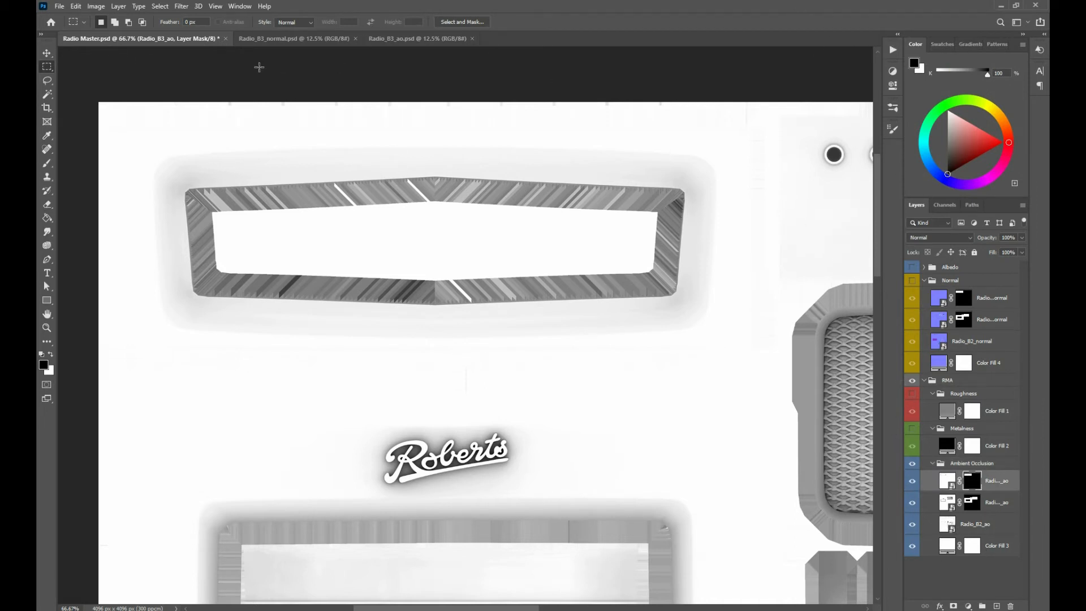
# Review the separate Radio_B3_normal.psd and Radio_B3_ao.psd bakes, and return to Radio Master.psd.
pyautogui.click(294, 39)
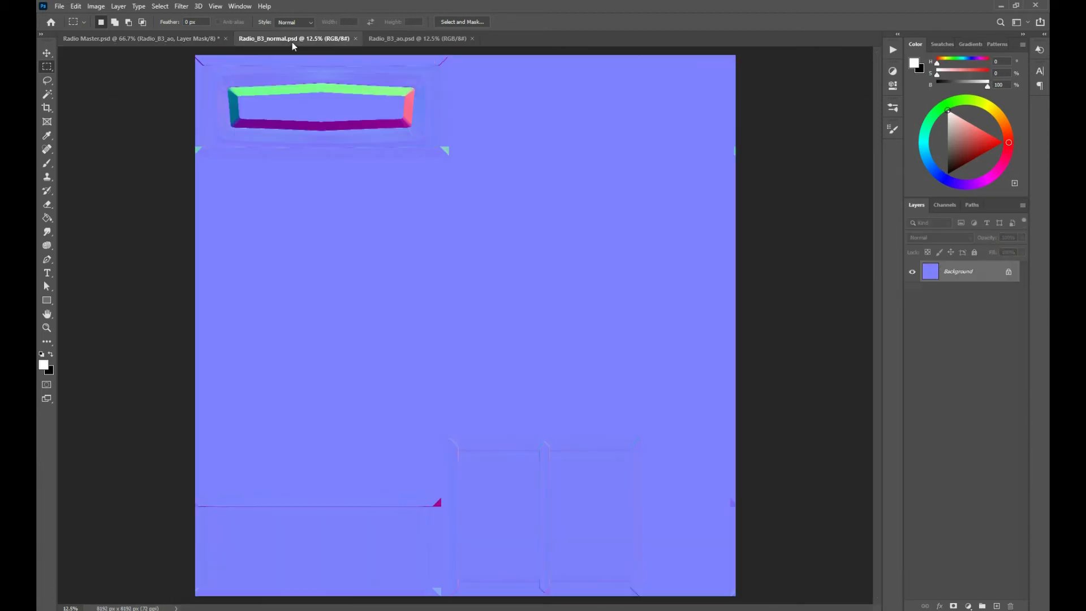
pyautogui.click(422, 39)
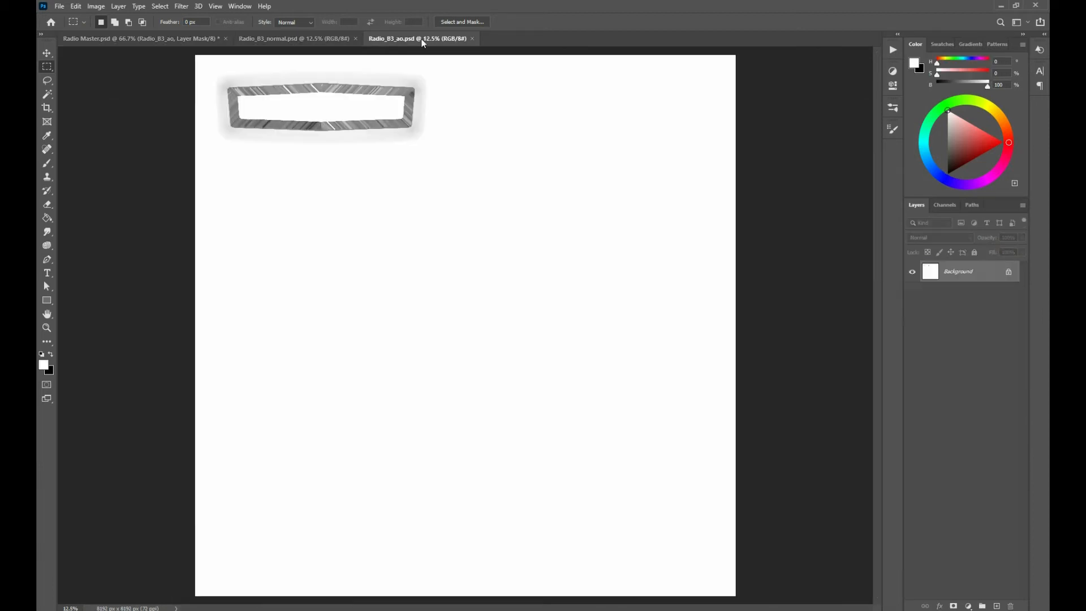
pyautogui.click(77, 39)
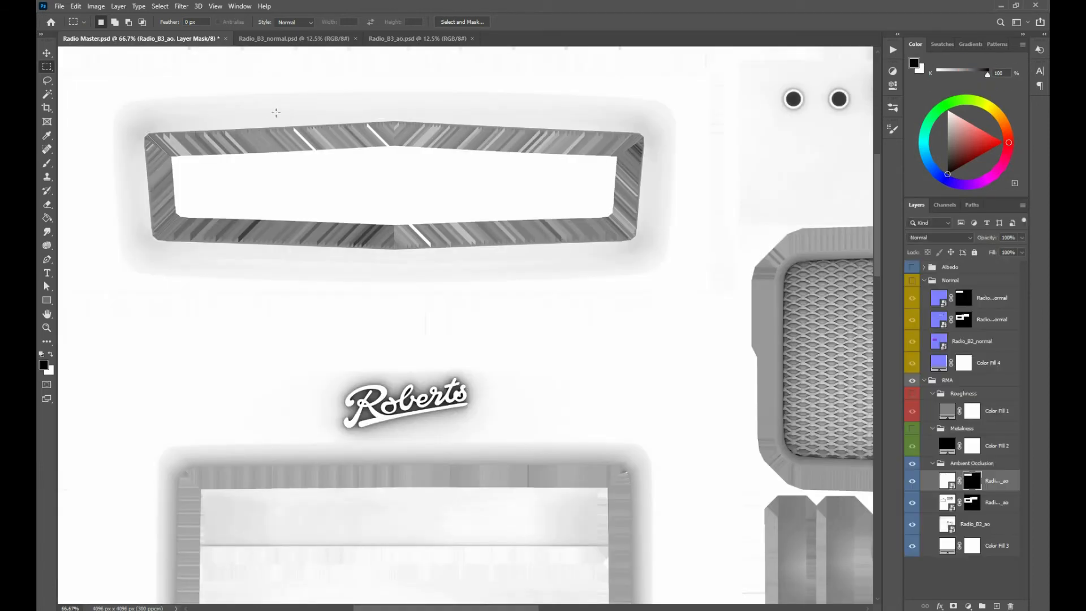
# Switch to Substance Painter and set the viewport to display the full Material.
pyautogui.click(1000, 5)
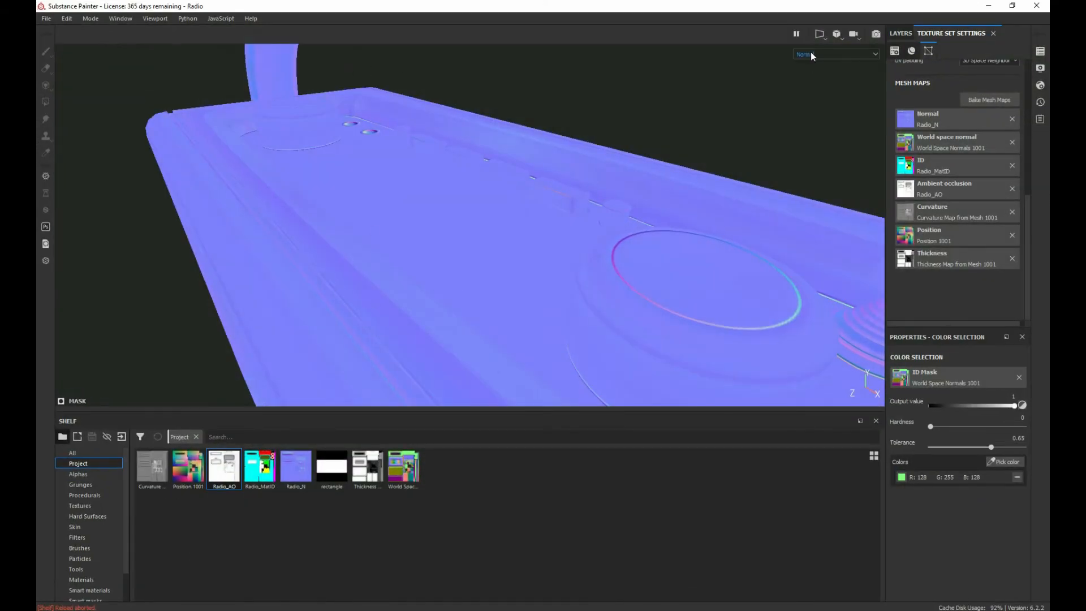
pyautogui.click(811, 55)
pyautogui.click(824, 69)
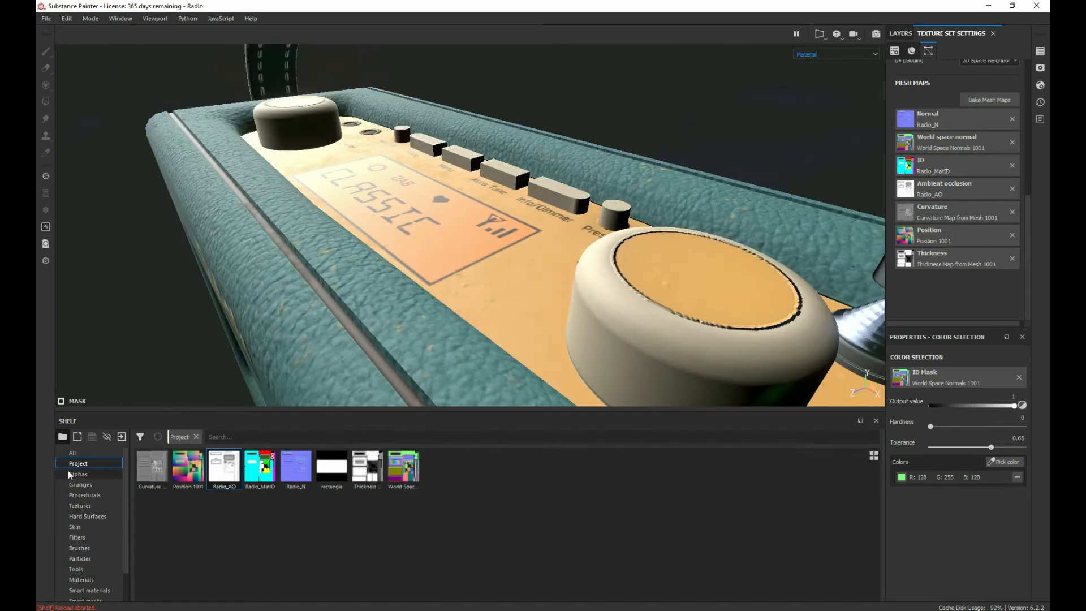
# Reload the Radio_N and Radio_AO textures in the project shelf.
pyautogui.rightClick(290, 469)
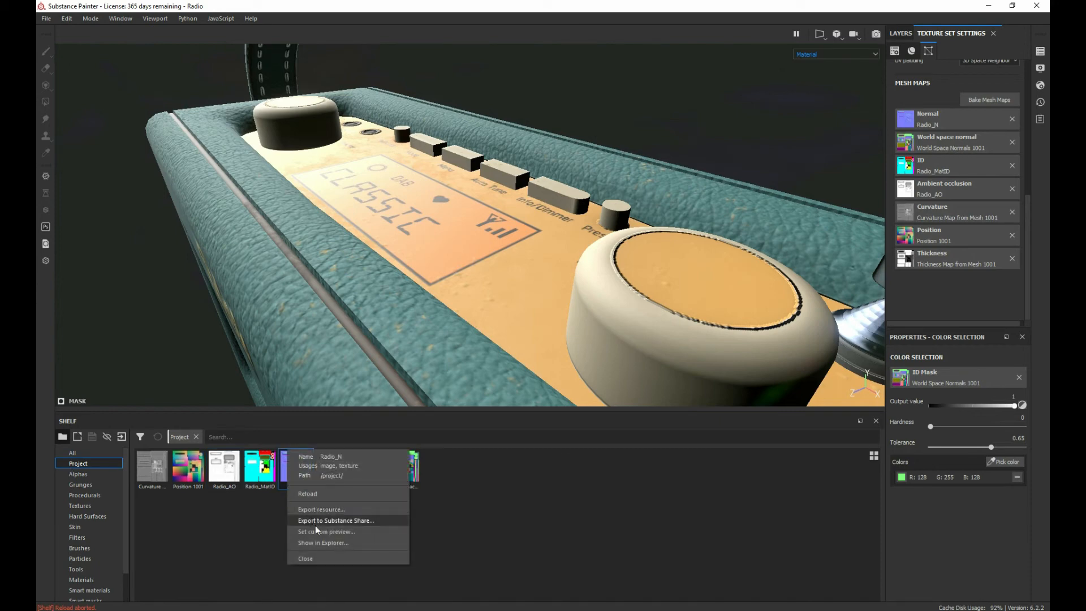
pyautogui.click(310, 494)
pyautogui.rightClick(219, 470)
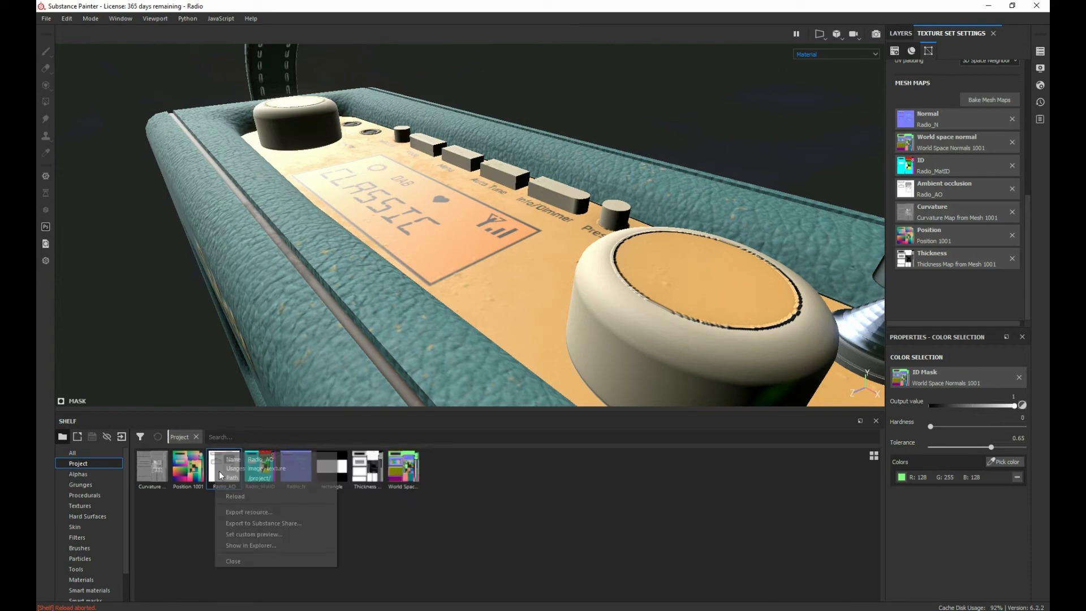
pyautogui.click(236, 495)
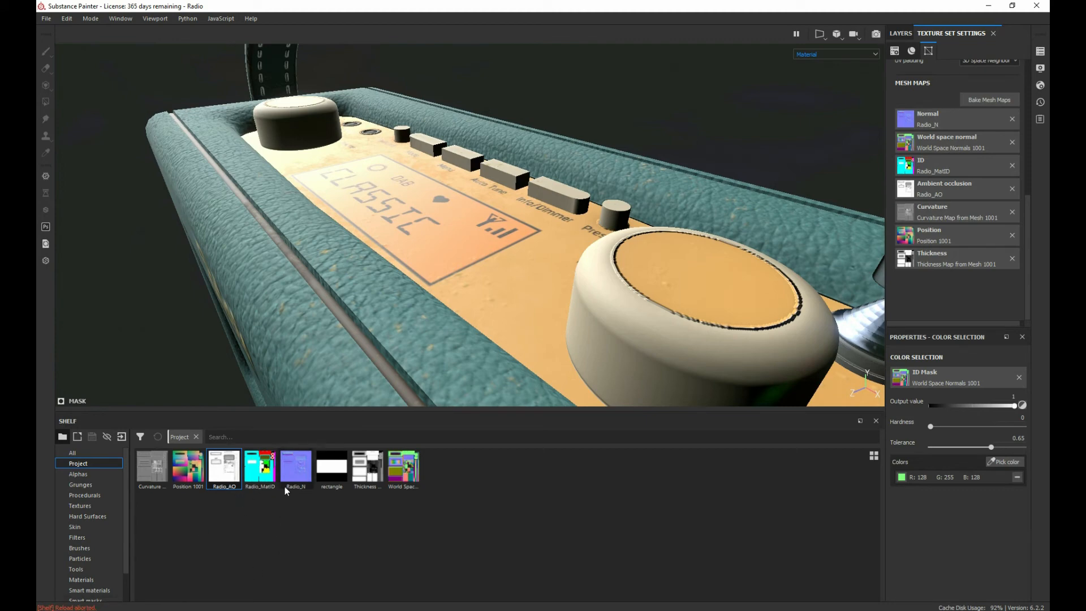
# Assign Radio_N as the Normal mesh map and Radio_AO as the Ambient occlusion mesh map.
pyautogui.click(290, 469)
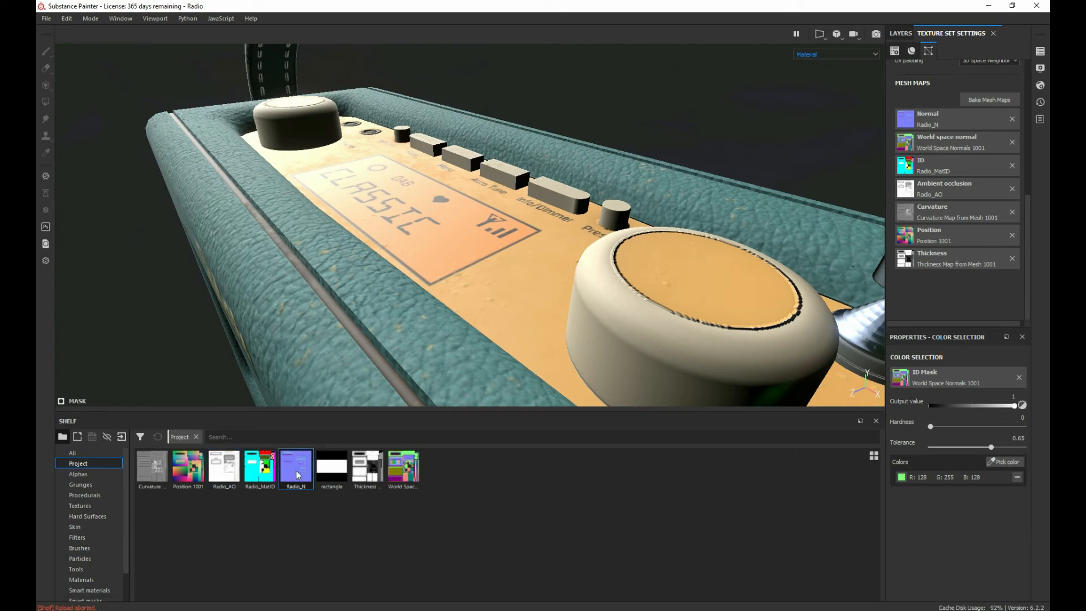
pyautogui.moveTo(298, 473); pyautogui.dragTo(944, 123)
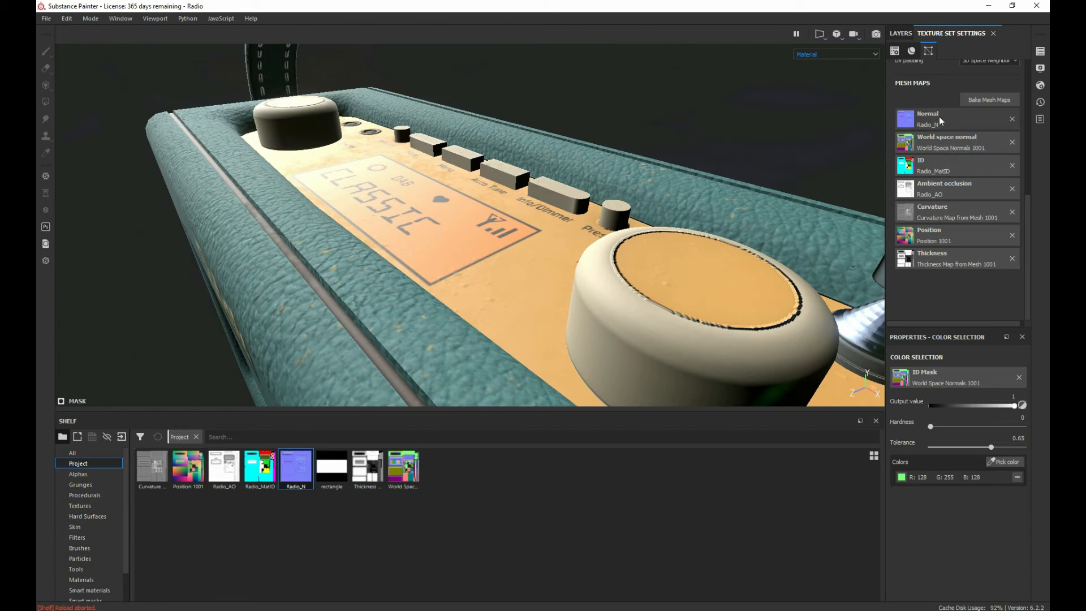
pyautogui.moveTo(225, 467); pyautogui.dragTo(939, 191)
# Inspect the available resource options and the preview of Curvature Map from Mesh 1001 in the project shelf.
pyautogui.click(151, 464)
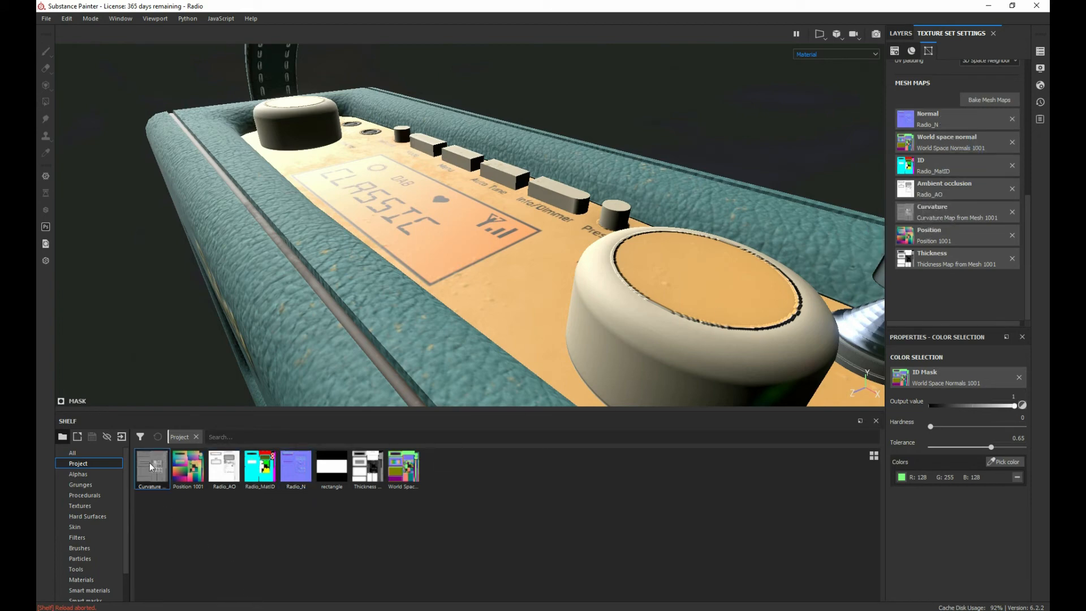
pyautogui.rightClick(149, 462)
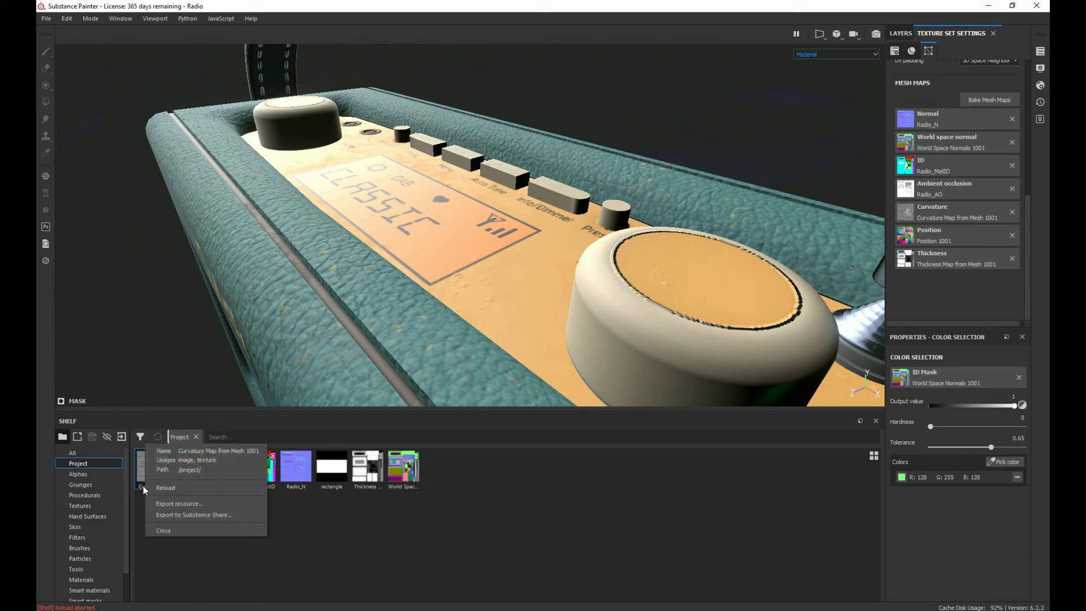
pyautogui.click(140, 468)
pyautogui.rightClick(141, 468)
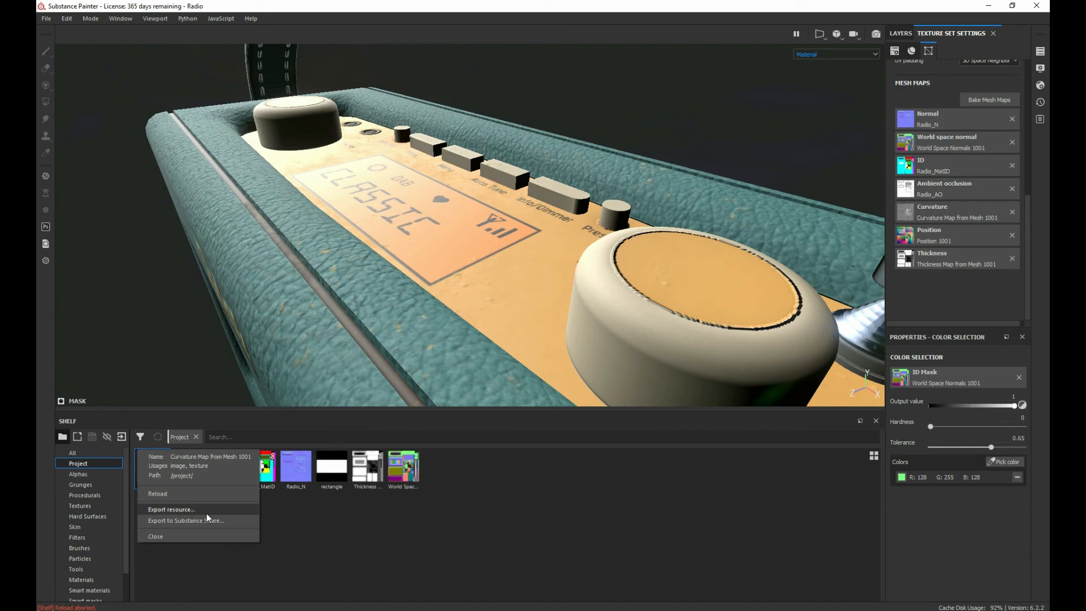
pyautogui.click(191, 536)
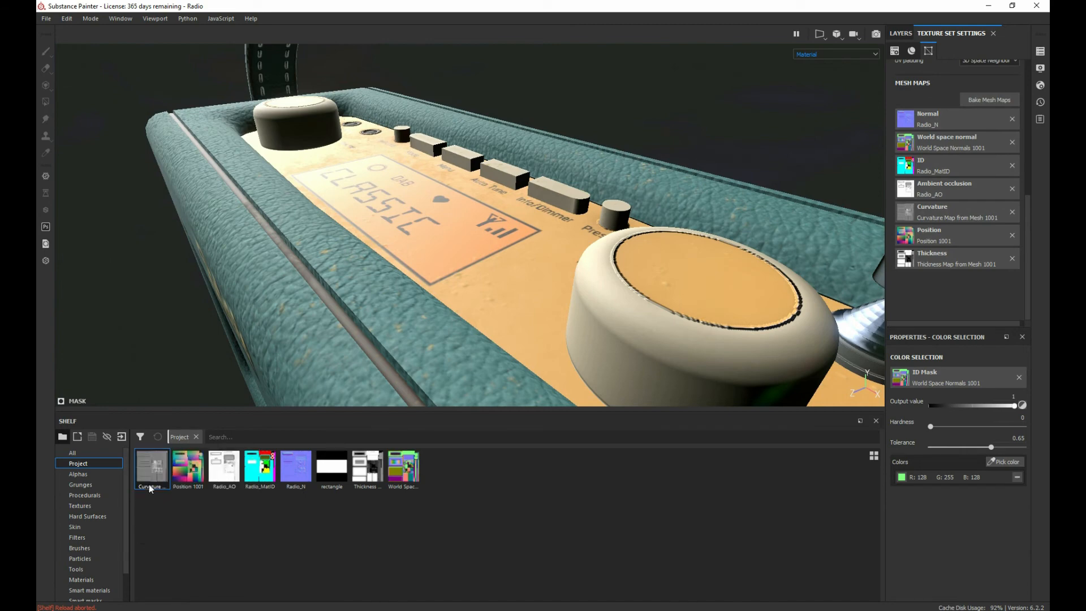
pyautogui.moveTo(149, 480)
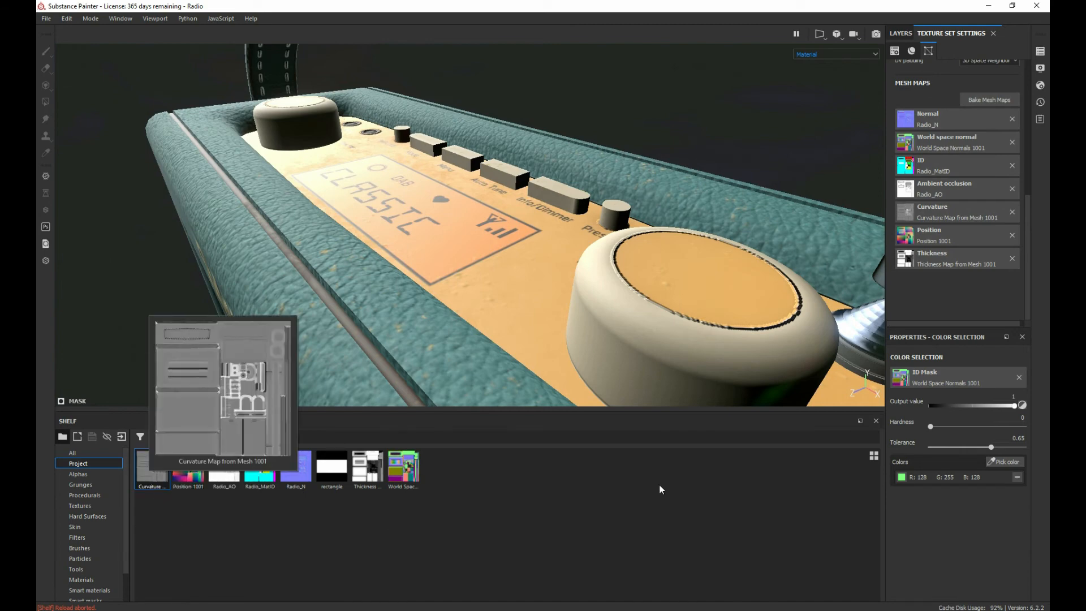
# Remove the Curvature, World space normal, Position and Thickness maps from the texture set's mesh maps.
pyautogui.click(1012, 211)
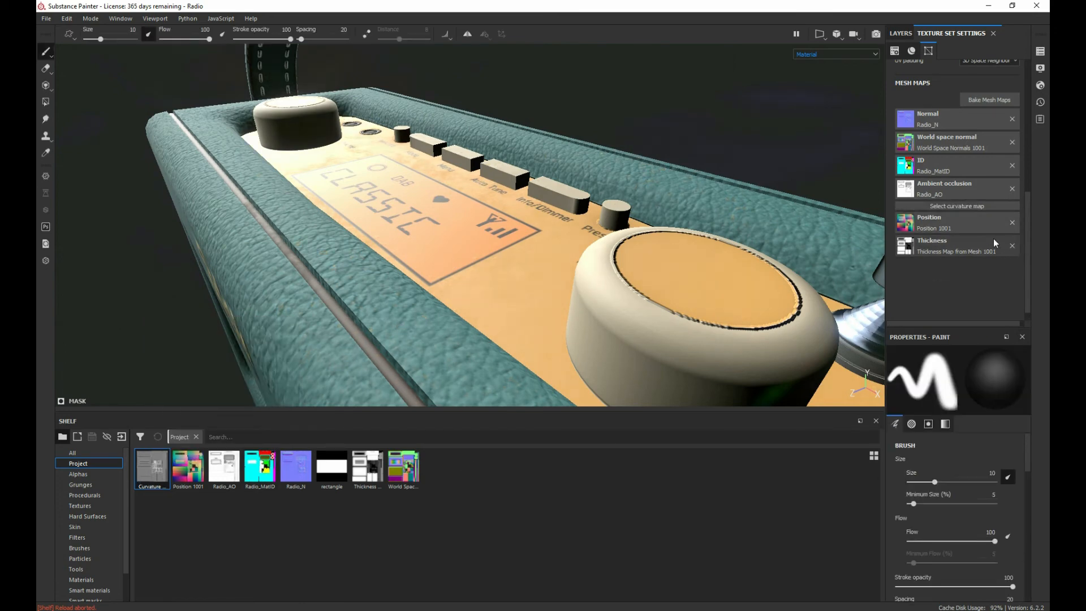
pyautogui.click(1012, 142)
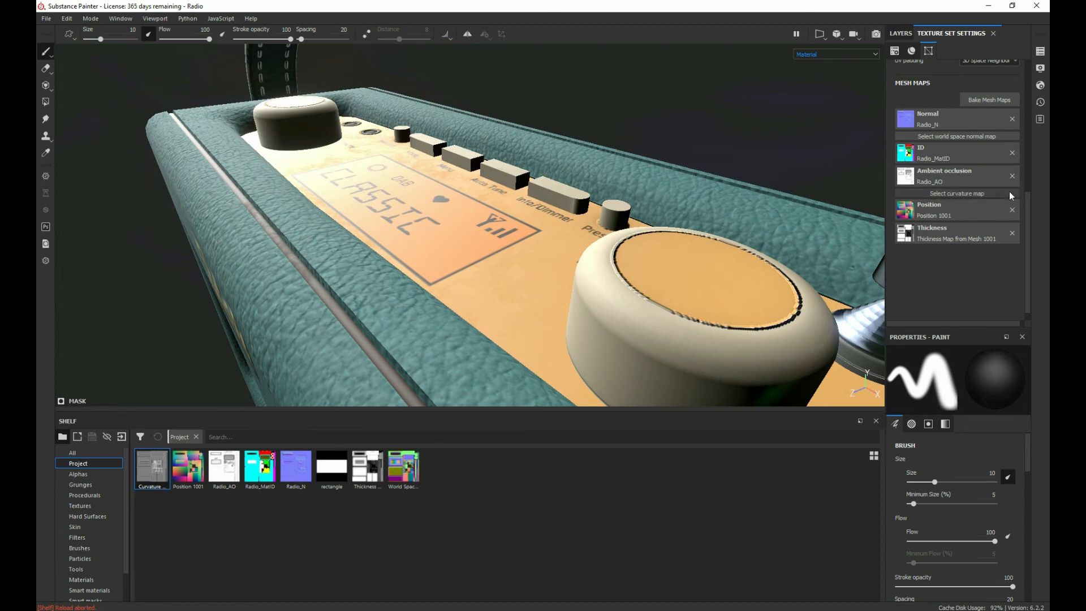
pyautogui.click(1012, 210)
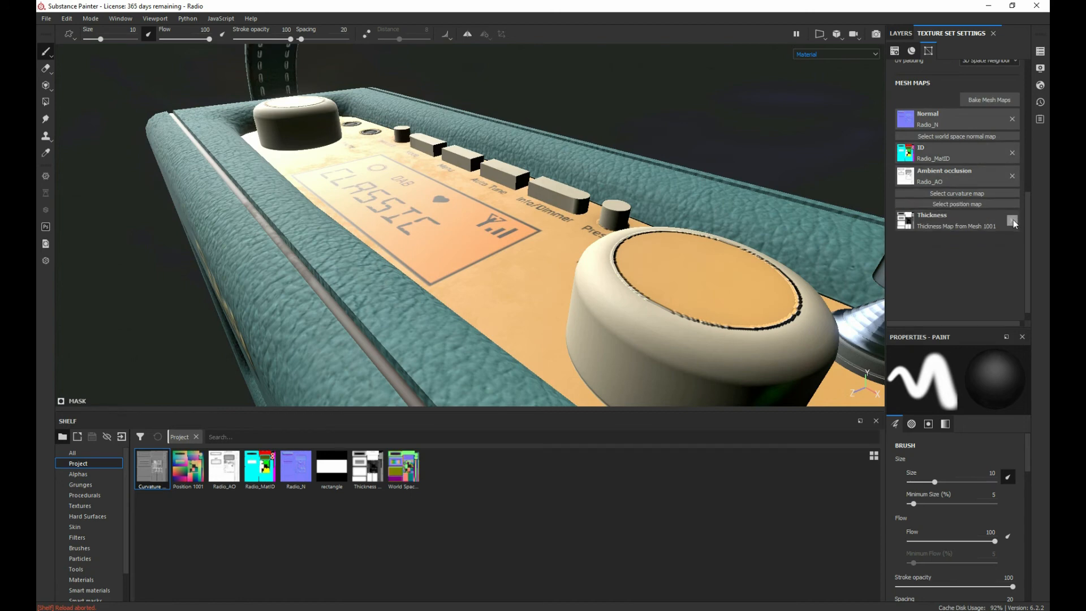
pyautogui.click(1012, 220)
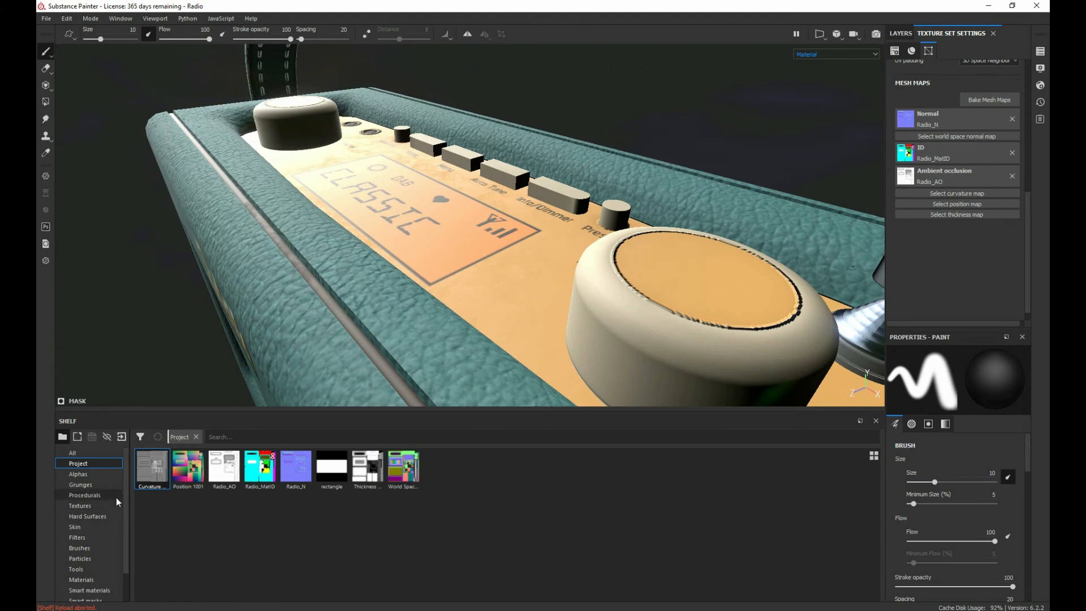
pyautogui.rightClick(165, 467)
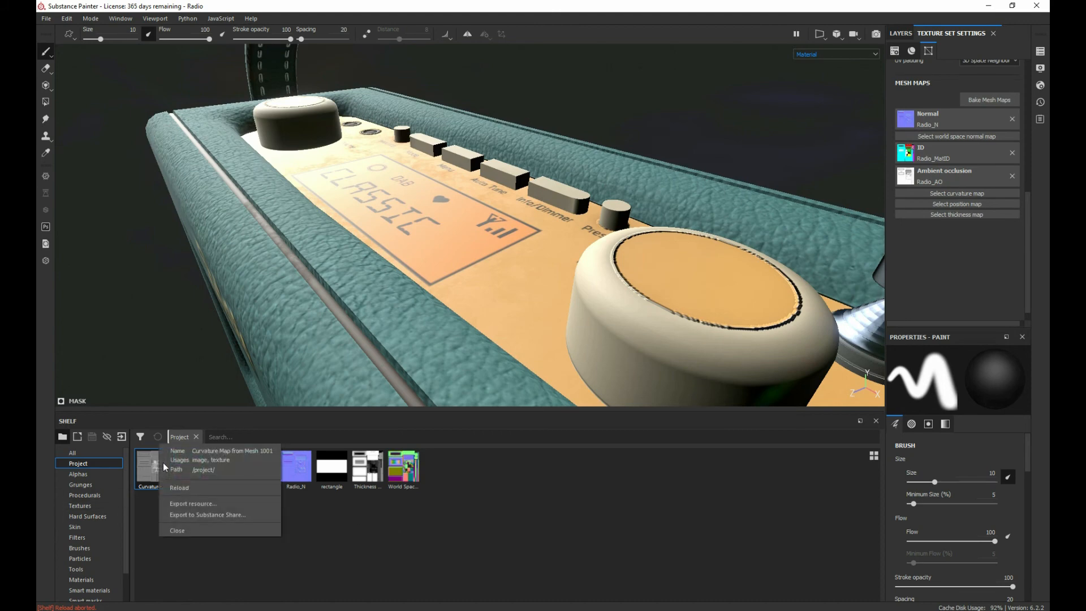
pyautogui.click(292, 502)
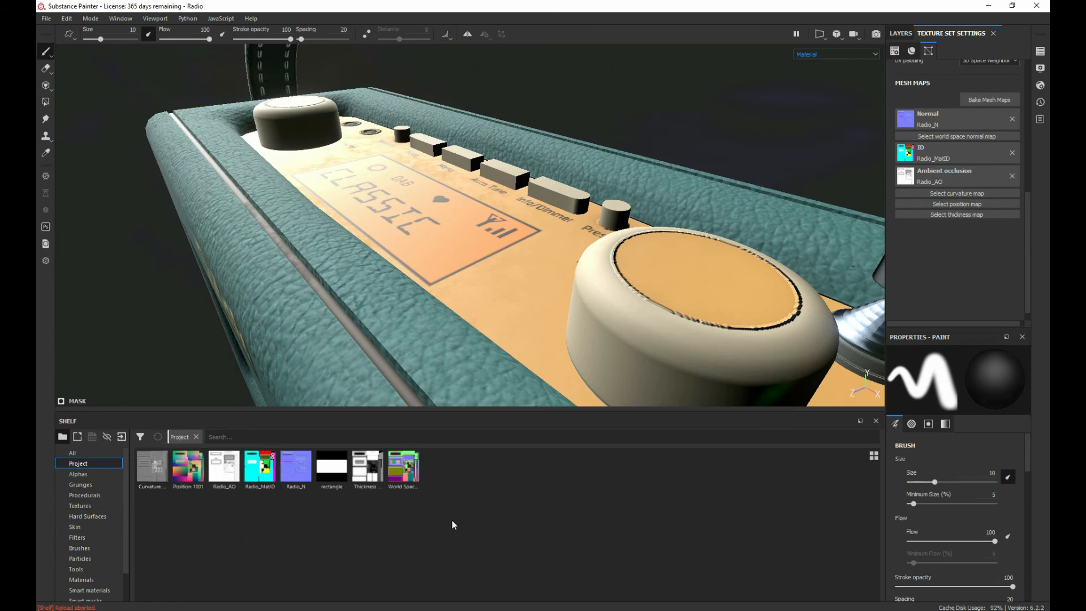
# Bake the World space normal, Curvature, Position and Thickness mesh maps, leaving Normal, ID and Ambient occlusion out.
pyautogui.click(1006, 103)
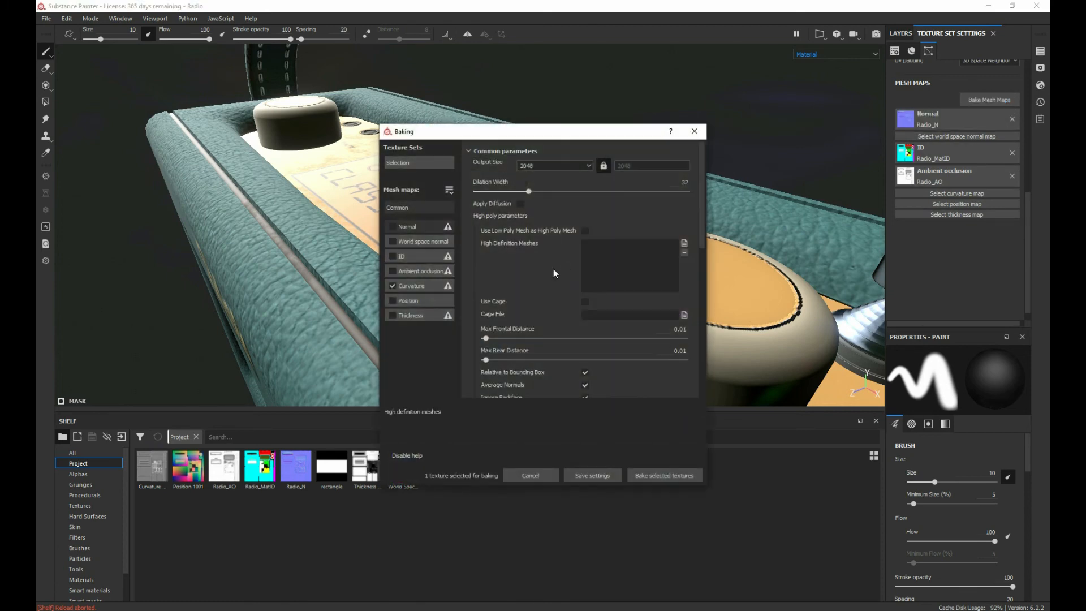
pyautogui.click(391, 242)
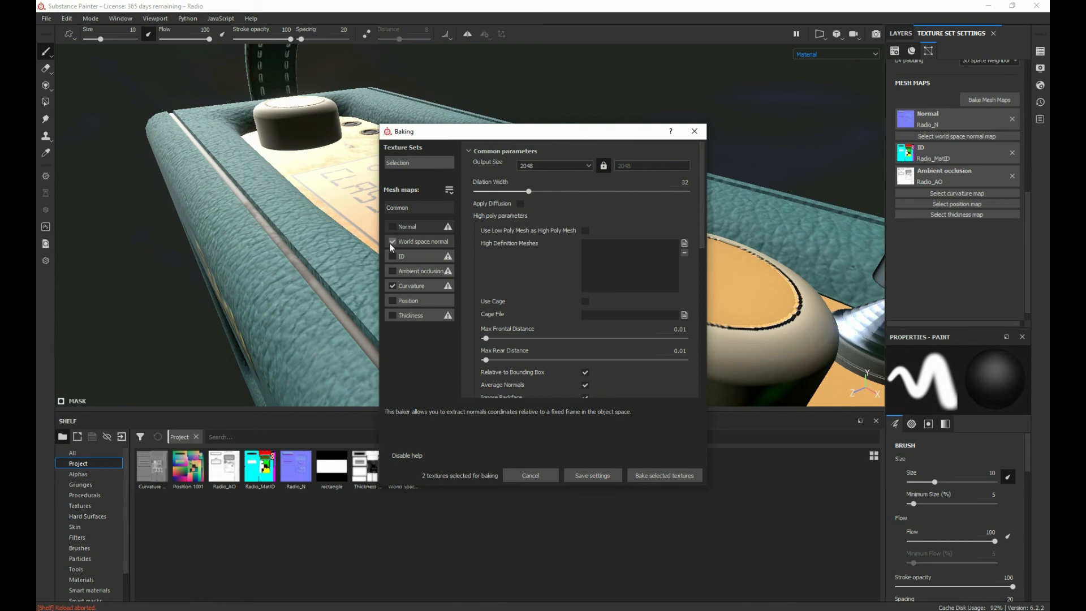
pyautogui.click(392, 301)
pyautogui.click(392, 315)
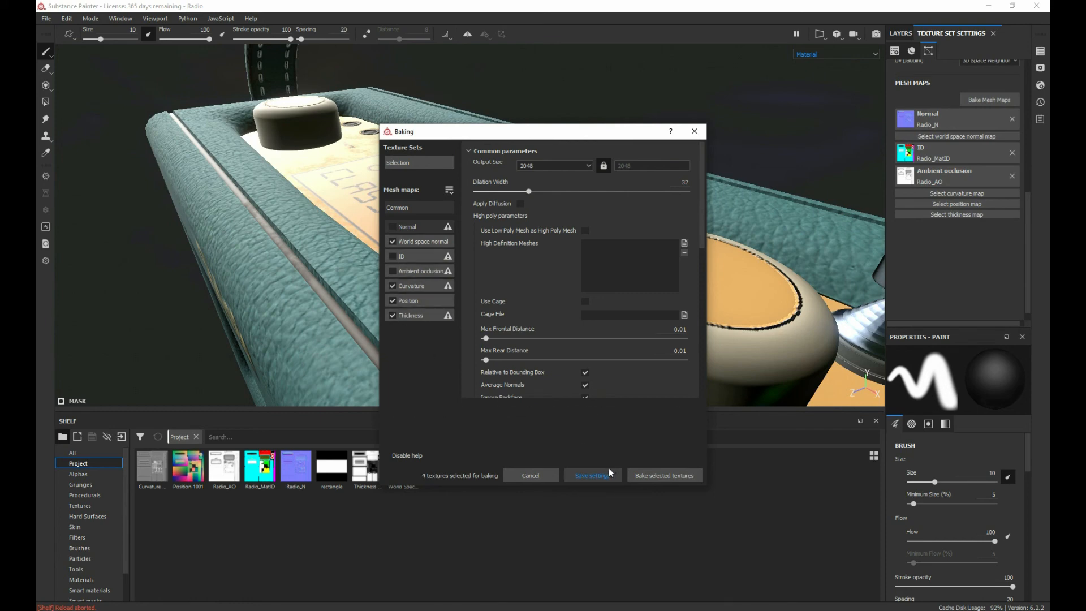
pyautogui.click(647, 476)
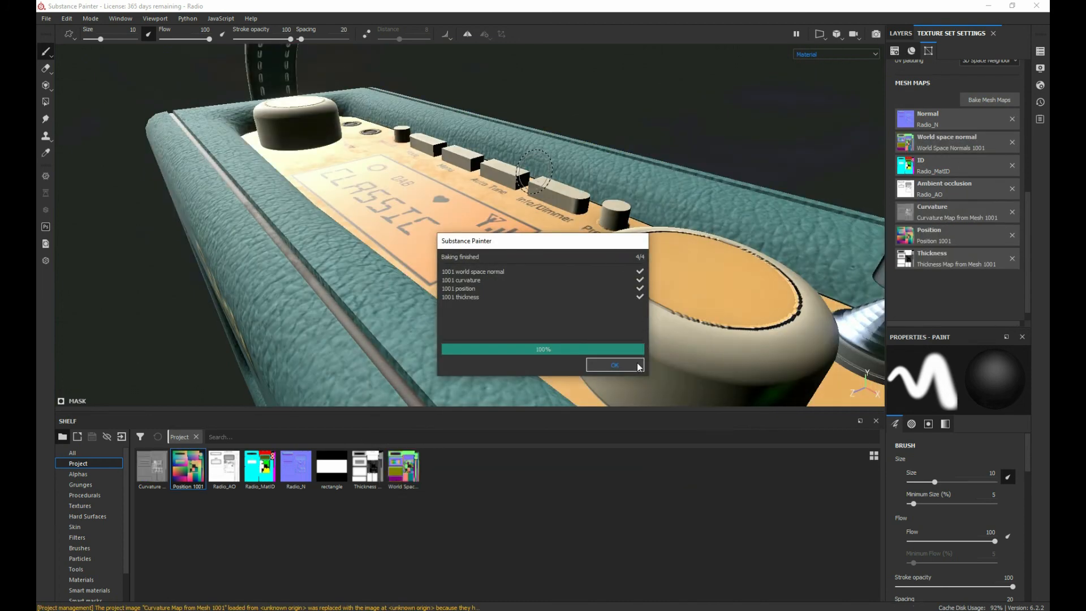
pyautogui.click(633, 365)
# Display the Curvature mesh map in the viewport and examine it on the whole radio.
pyautogui.click(830, 54)
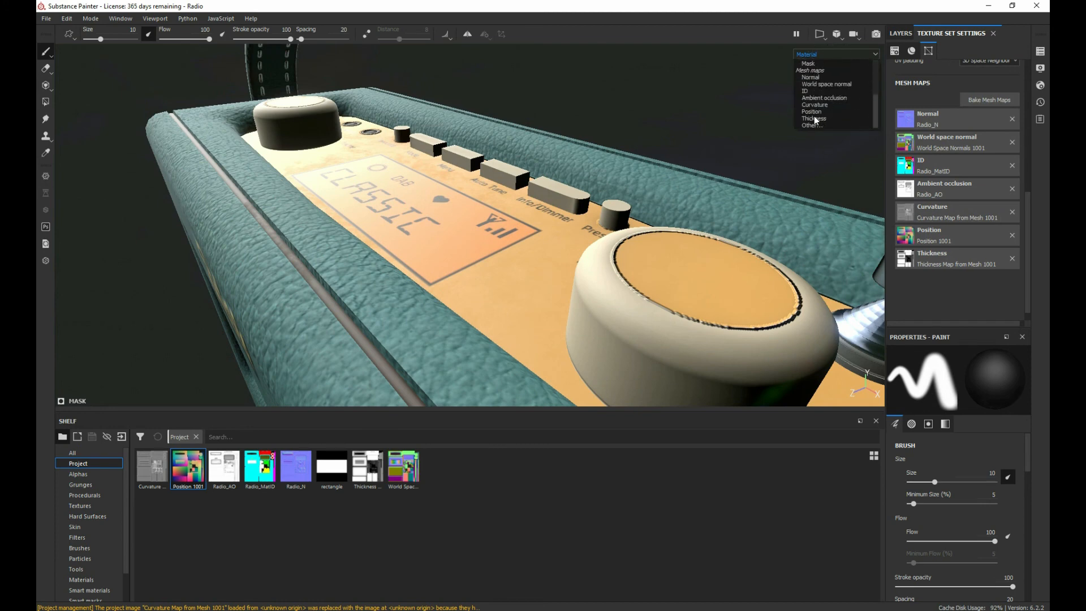
pyautogui.click(815, 106)
pyautogui.keyDown('alt'); pyautogui.moveTo(625, 170); pyautogui.dragTo(752, 98); pyautogui.keyUp('alt')
pyautogui.scroll(-6, 586, 204)
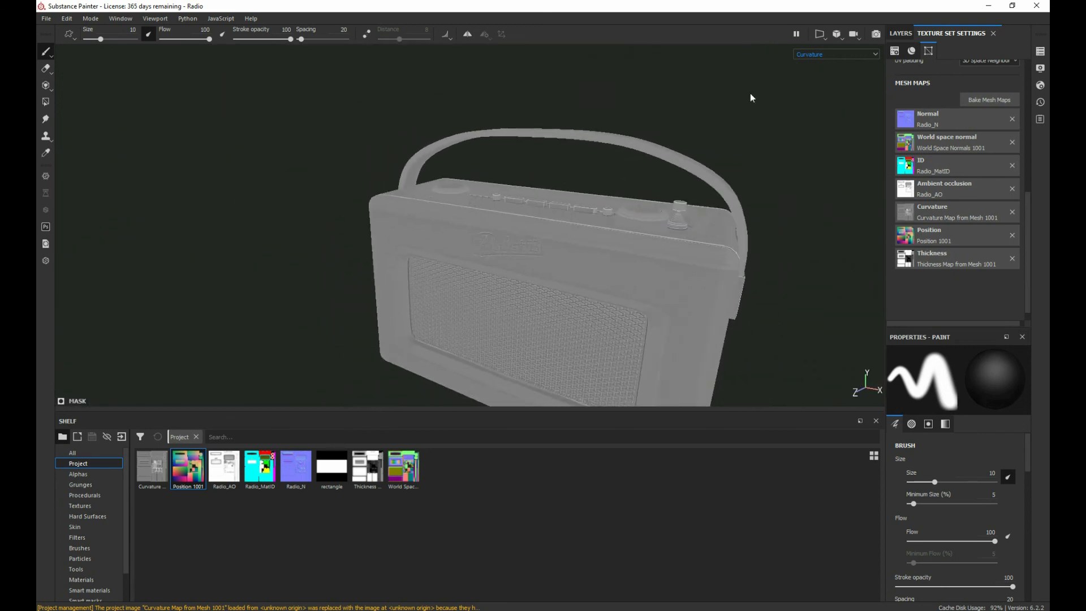
# Set the viewport back to Material and examine the radio's control panel, buttons, display and tuning knob up close.
pyautogui.click(809, 54)
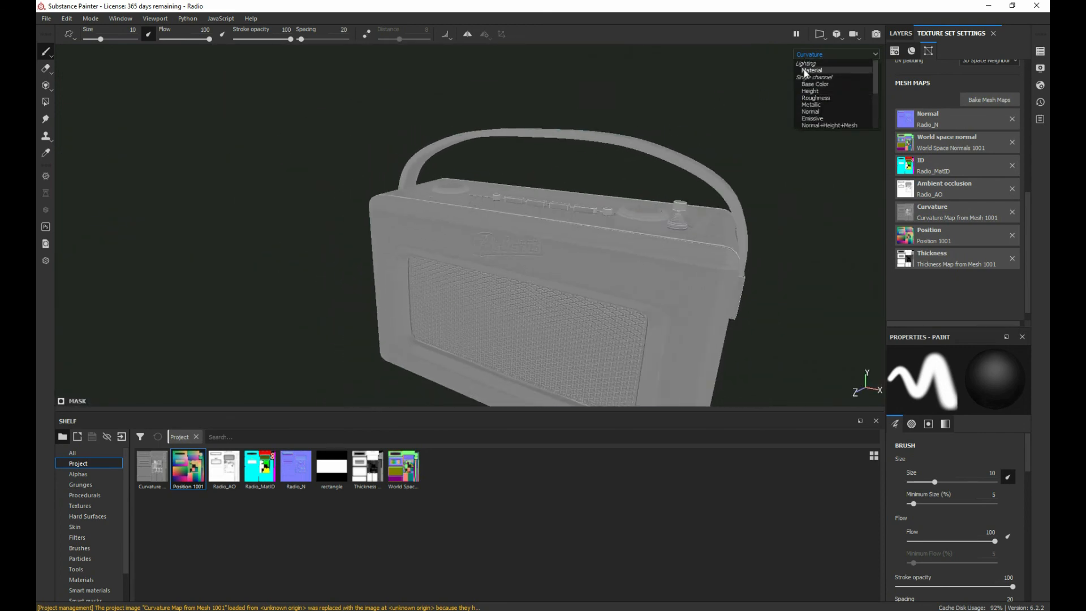
pyautogui.click(808, 70)
pyautogui.keyDown('alt'); pyautogui.moveTo(514, 185); pyautogui.dragTo(698, 171, button='right'); pyautogui.keyUp('alt')
pyautogui.keyDown('alt'); pyautogui.moveTo(698, 171); pyautogui.dragTo(599, 233); pyautogui.keyUp('alt')
pyautogui.keyDown('alt'); pyautogui.moveTo(599, 233); pyautogui.dragTo(571, 261, button='right'); pyautogui.keyUp('alt')
pyautogui.keyDown('alt'); pyautogui.moveTo(571, 261); pyautogui.dragTo(527, 212, button='middle'); pyautogui.keyUp('alt')
pyautogui.keyDown('alt'); pyautogui.moveTo(528, 212); pyautogui.dragTo(370, 282); pyautogui.keyUp('alt')
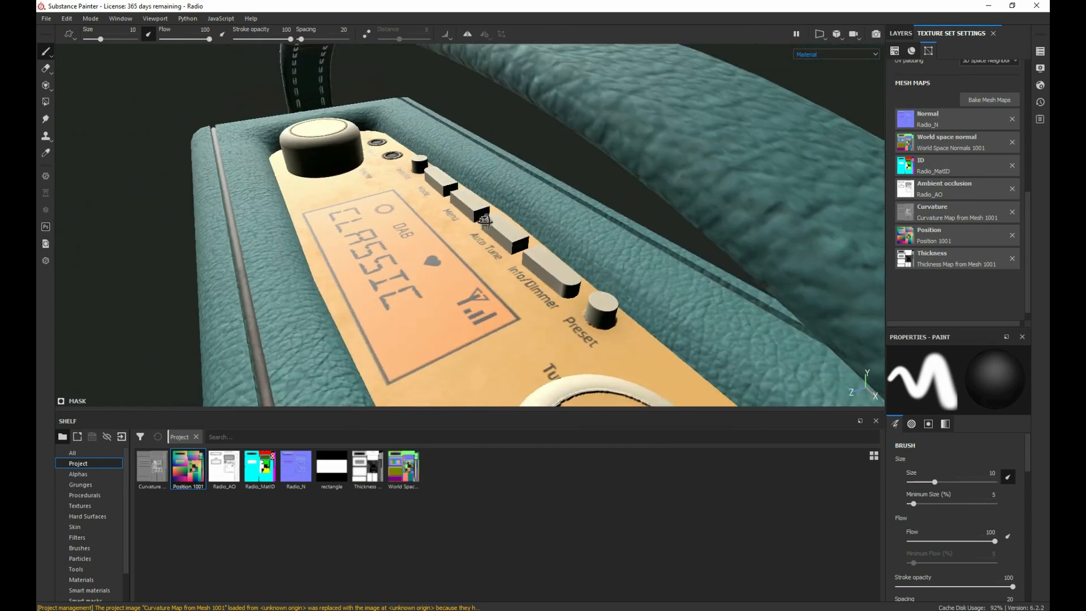
pyautogui.keyDown('alt'); pyautogui.moveTo(370, 282); pyautogui.dragTo(375, 252, button='middle'); pyautogui.keyUp('alt')
pyautogui.keyDown('alt'); pyautogui.moveTo(376, 253); pyautogui.dragTo(371, 251, button='right'); pyautogui.keyUp('alt')
pyautogui.moveTo(380, 249)
pyautogui.keyDown('alt'); pyautogui.mouseDown()
pyautogui.moveTo(542, 260)
pyautogui.moveTo(639, 310)
pyautogui.moveTo(580, 282)
pyautogui.mouseUp(); pyautogui.keyUp('alt')
pyautogui.keyDown('alt'); pyautogui.moveTo(441, 271); pyautogui.dragTo(395, 227, button='right'); pyautogui.keyUp('alt')
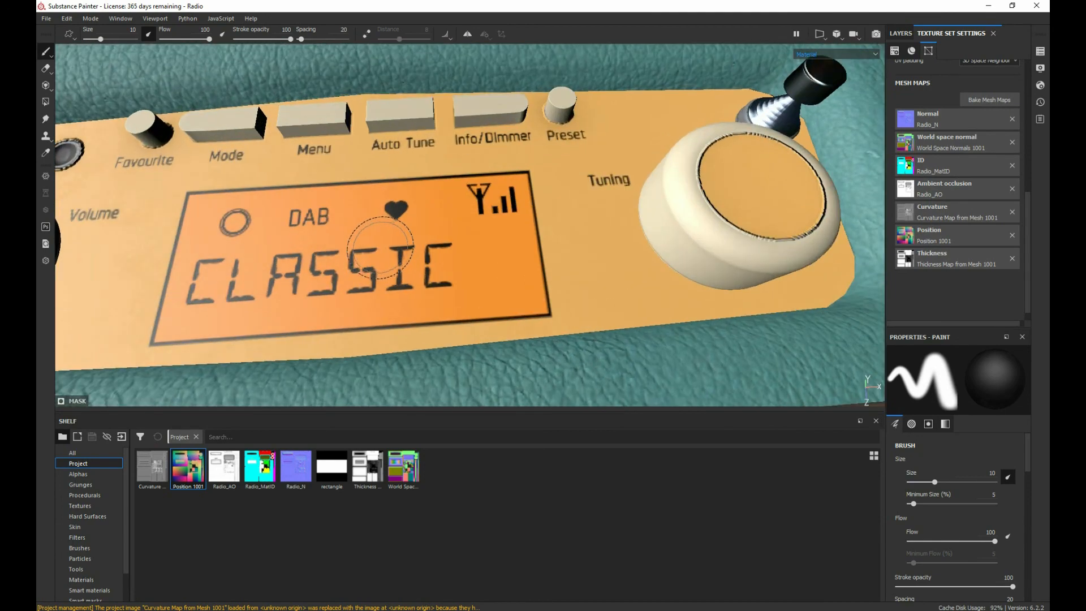
pyautogui.keyDown('alt'); pyautogui.moveTo(396, 227); pyautogui.dragTo(320, 225); pyautogui.keyUp('alt')
pyautogui.keyDown('alt'); pyautogui.moveTo(321, 225); pyautogui.dragTo(317, 218, button='middle'); pyautogui.keyUp('alt')
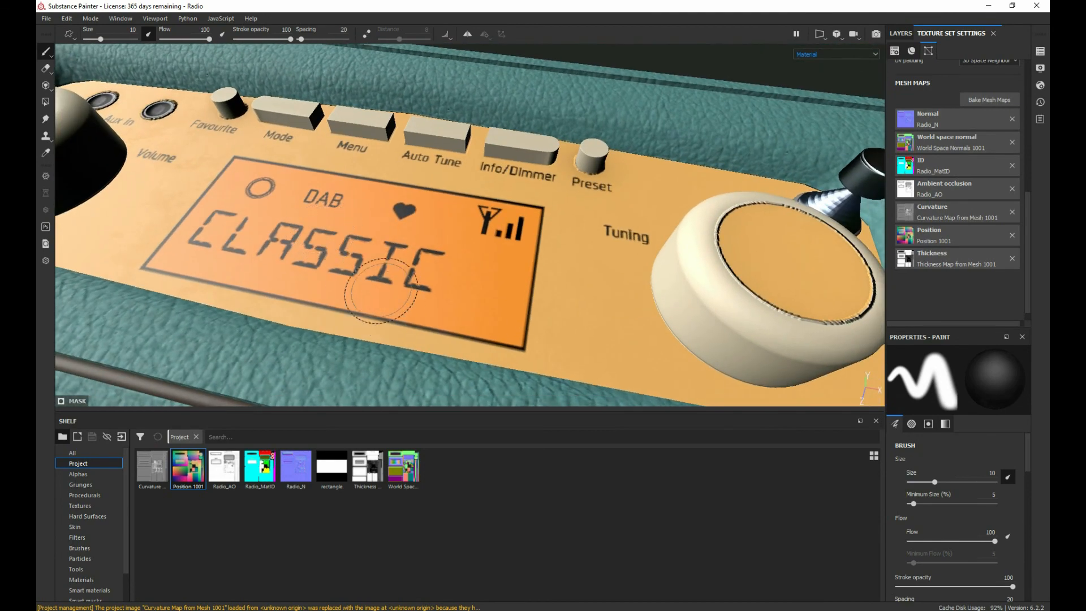